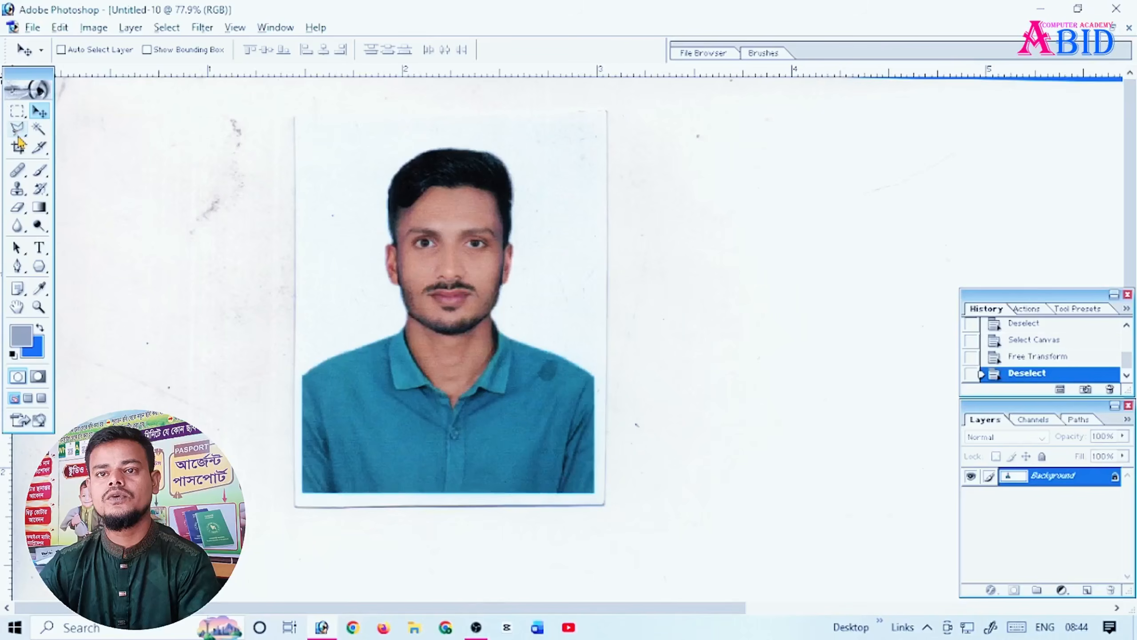
- Crop the scanned portrait to 1.5 in x 1.9 in at 300 pixels/inch using the matching crop preset
left_click(18, 148)
left_click(42, 51)
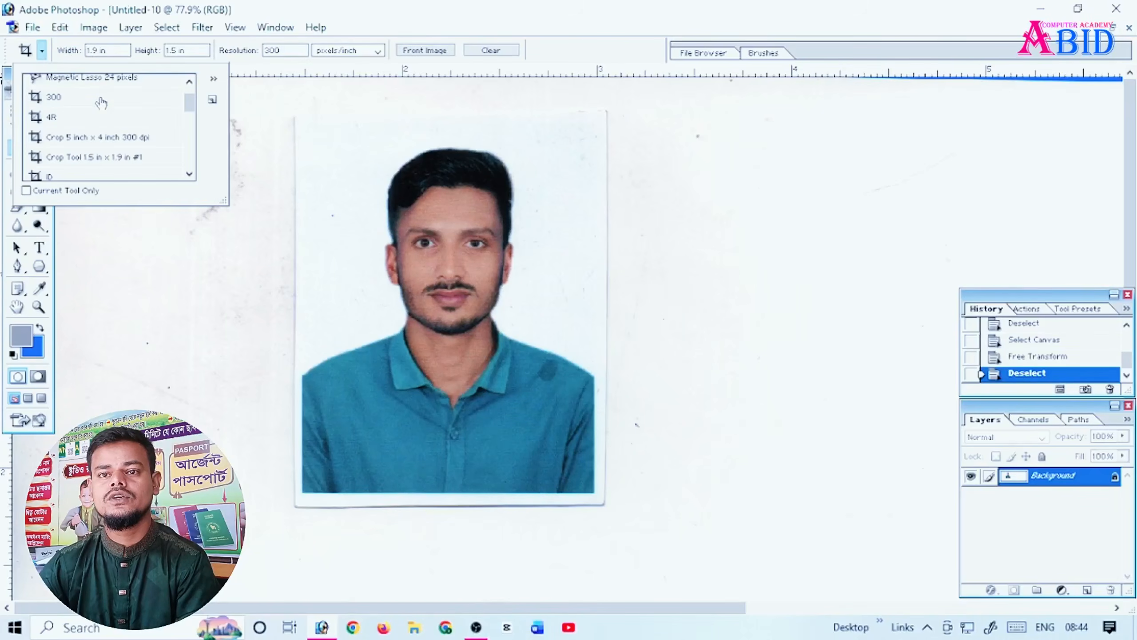
left_click(112, 158)
left_click(143, 60)
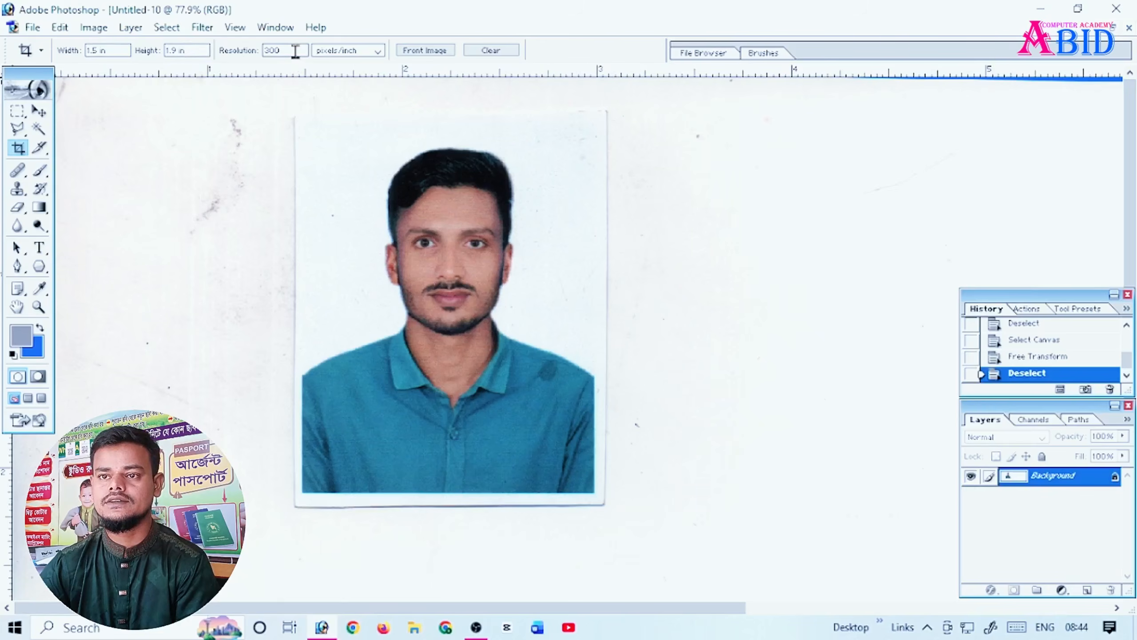
left_click_drag(478, 431, 598, 580)
key("Return")
key("ctrl+0")
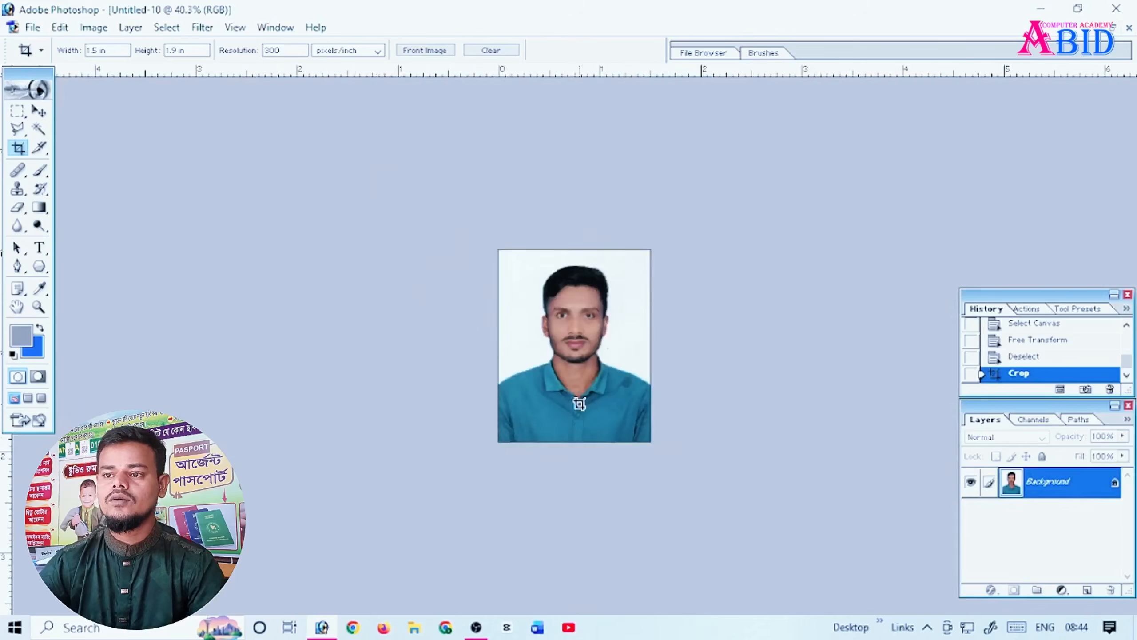
- Brighten the photo's midtones slightly with a Curves adjustment on the RGB channel, input 123 to output 135
key("ctrl+m")
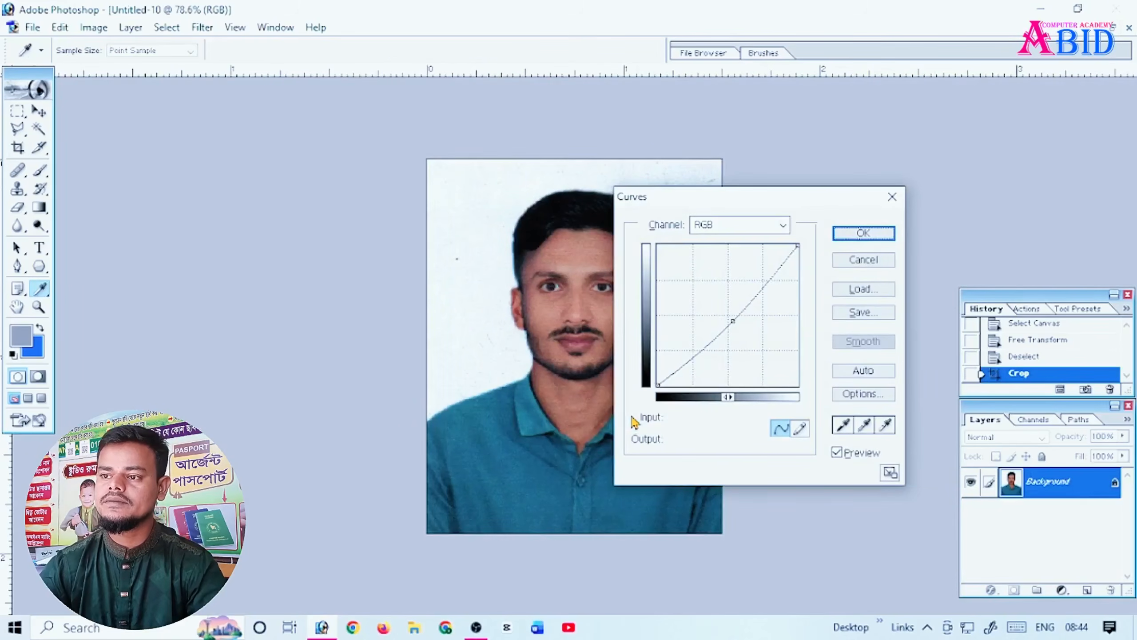
left_click(864, 261)
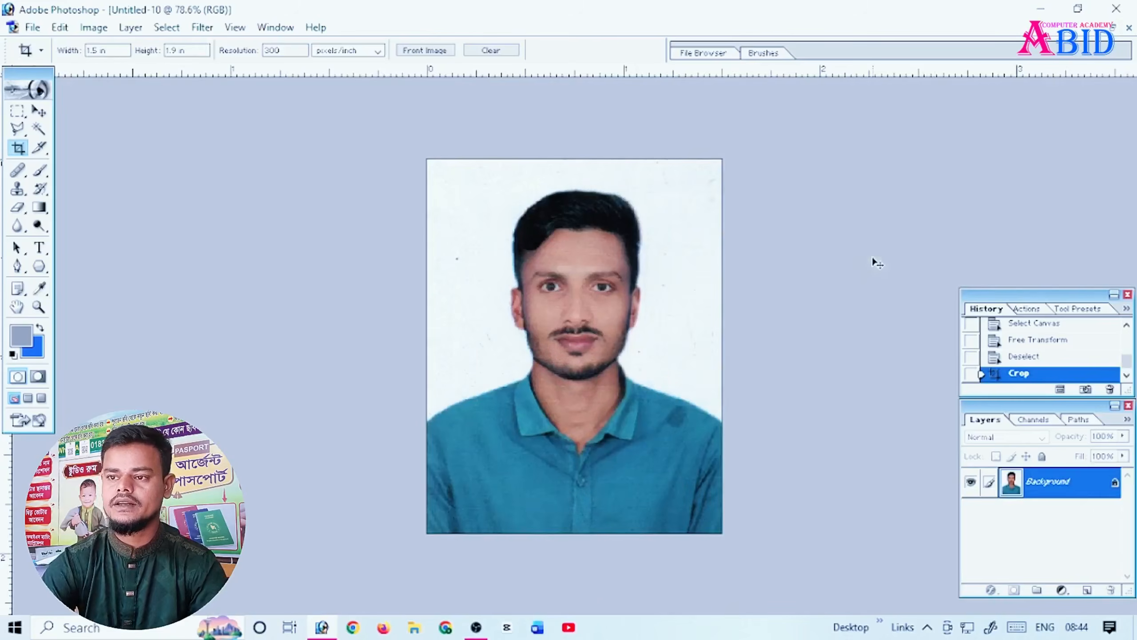
key("ctrl+m")
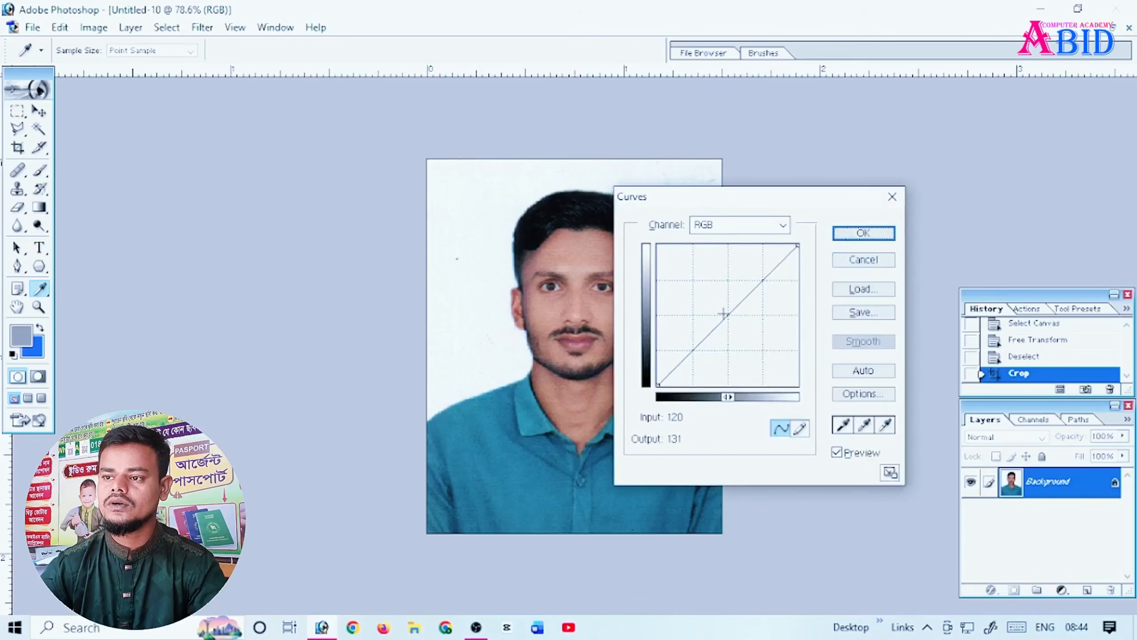
left_click_drag(726, 311, 723, 305)
left_click(860, 235)
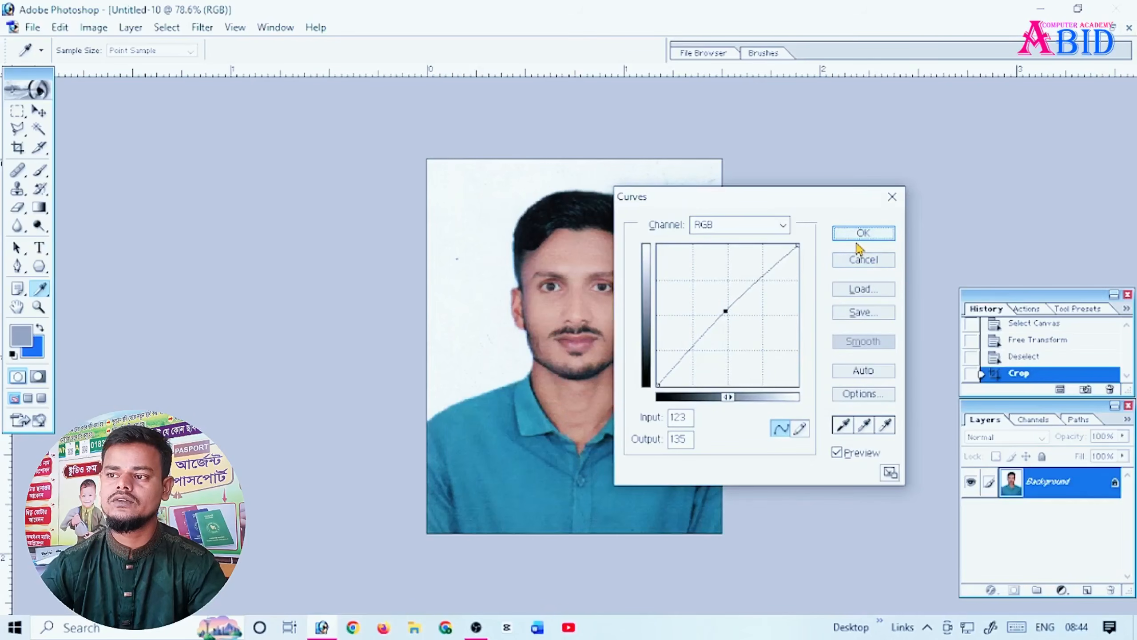
key("c")
key("ctrl+minus")
key("ctrl+minus")
key("ctrl+minus")
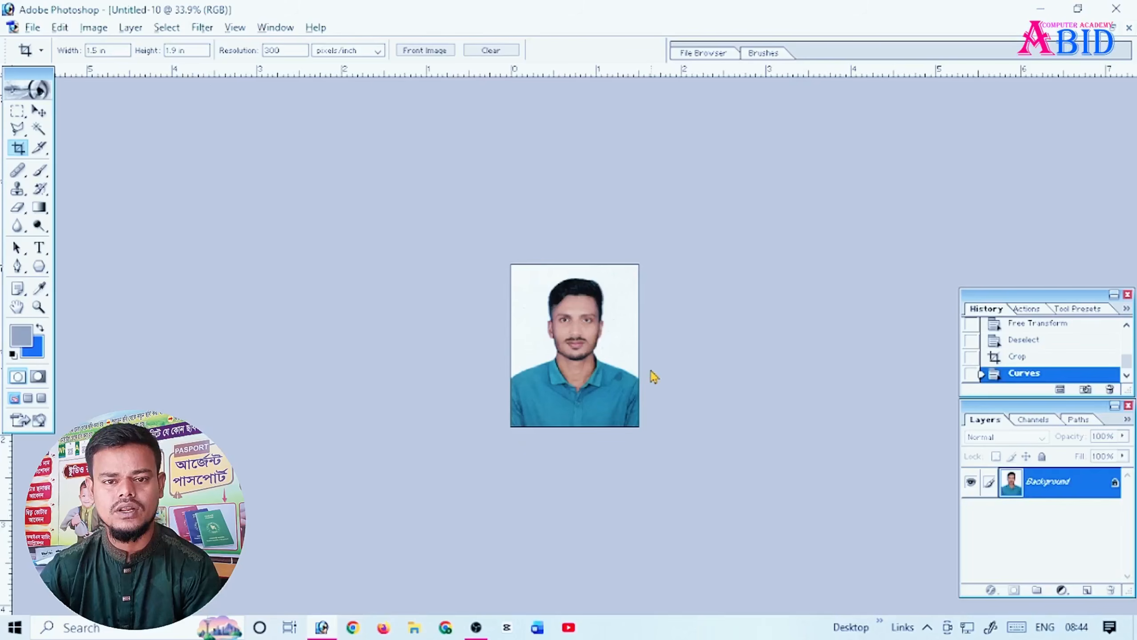
key("ctrl+plus")
key("ctrl+plus")
key("ctrl+plus")
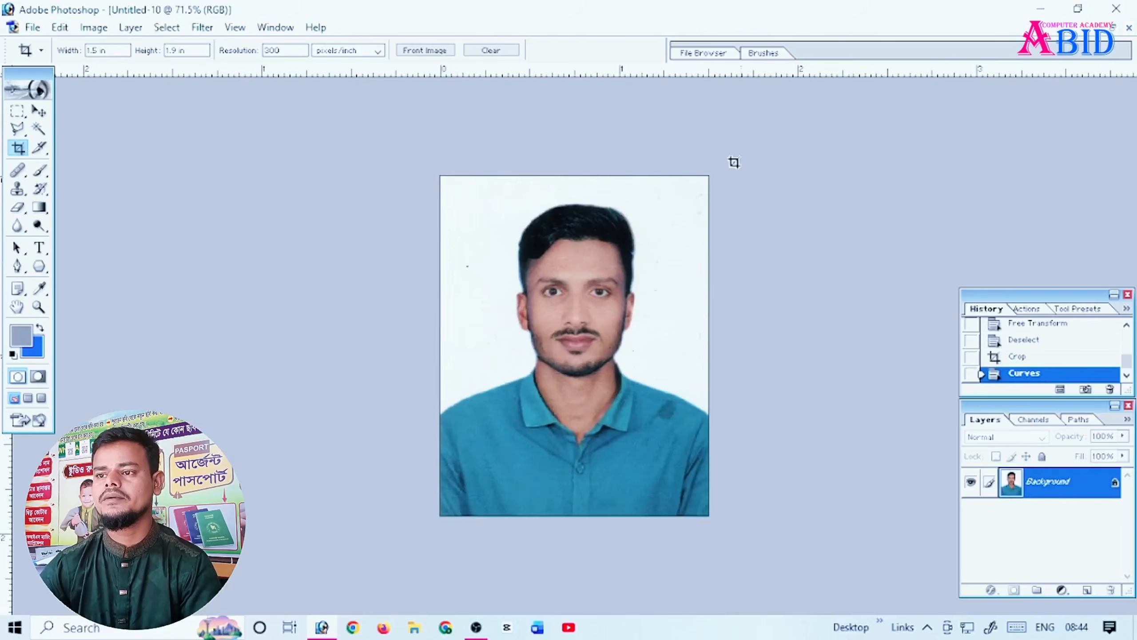
- Select the whole white background around the man with the Magic Wand and feather the selection
left_click(39, 128)
left_click(470, 170)
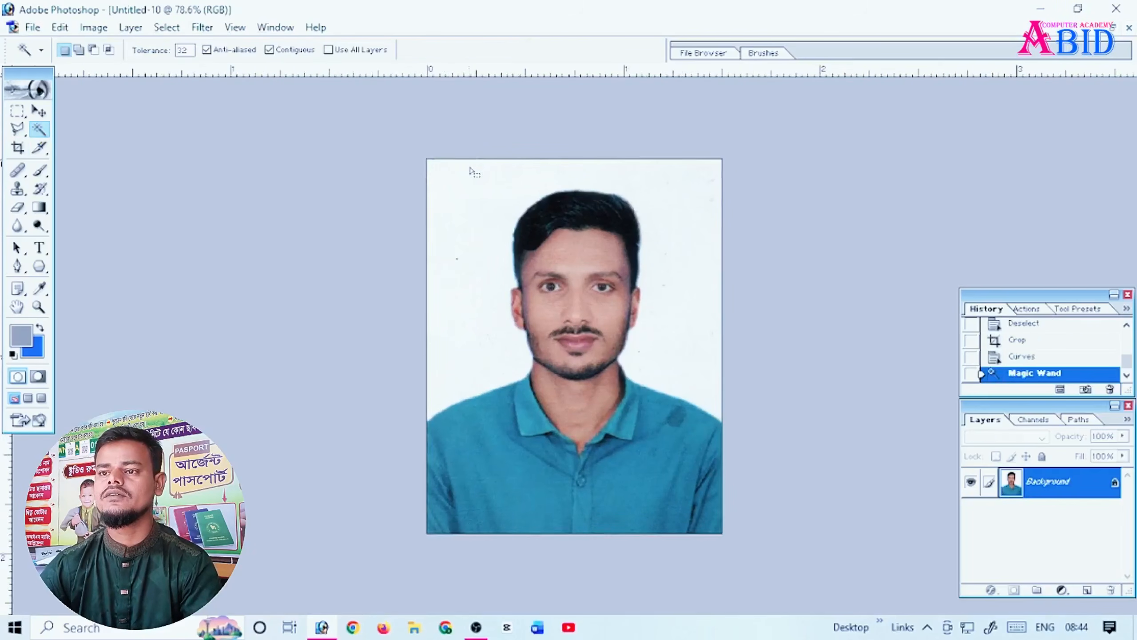
left_click(492, 232, "shift")
right_click(492, 232)
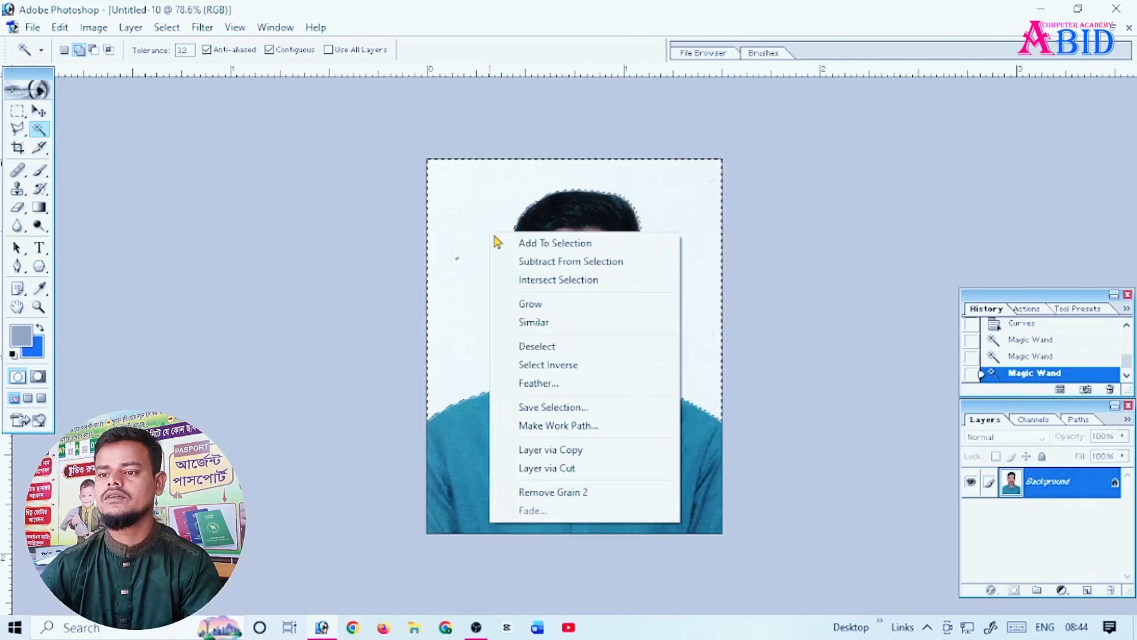
left_click(560, 382)
left_click(629, 309)
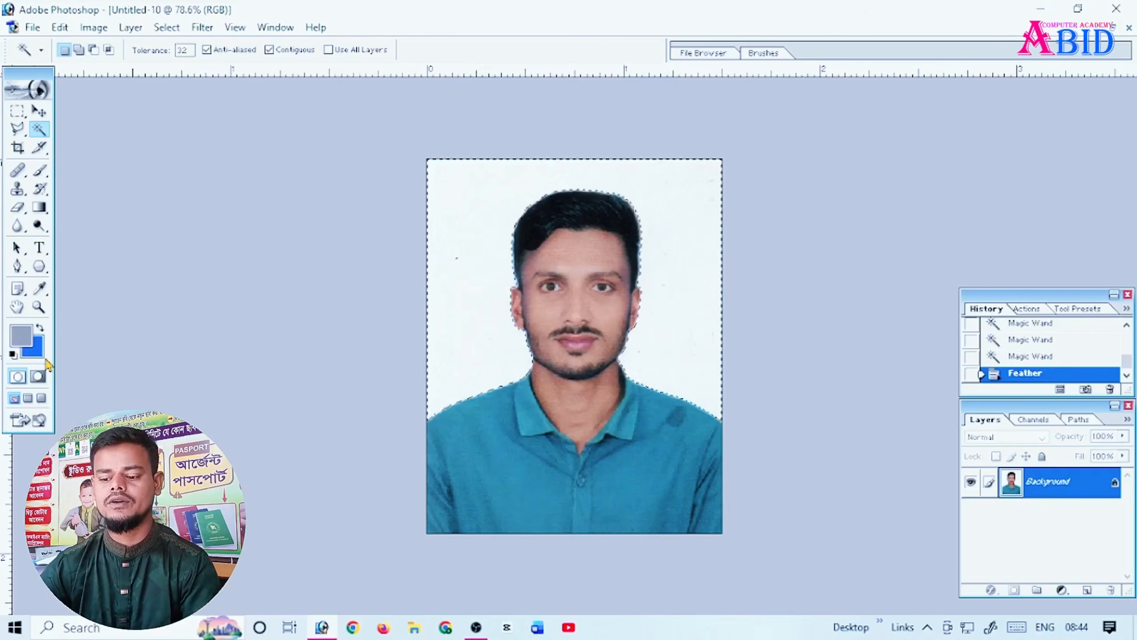
- Fill the selected backdrop repeatedly with the blue background colour until it is solid, and deselect
key("ctrl+BackSpace")
key("ctrl+BackSpace")
key("ctrl+BackSpace")
key("ctrl+BackSpace")
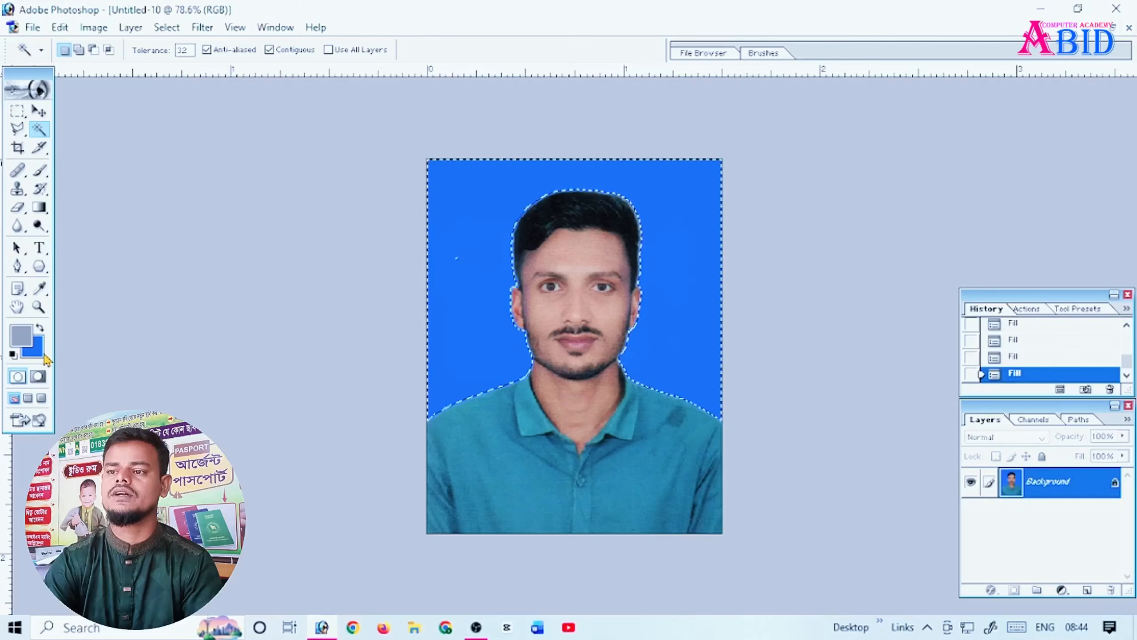
key("ctrl+d")
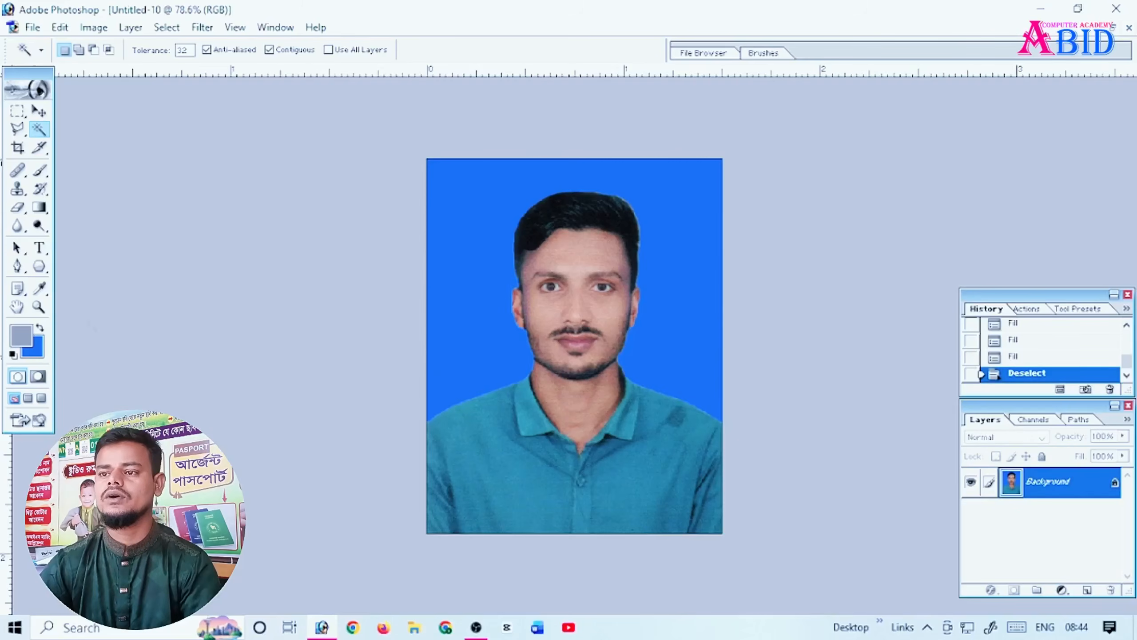
- Reselect the blue backdrop, feather the selection, refill it with the background colour to clean the edges, and deselect
left_click(495, 230)
right_click(492, 225)
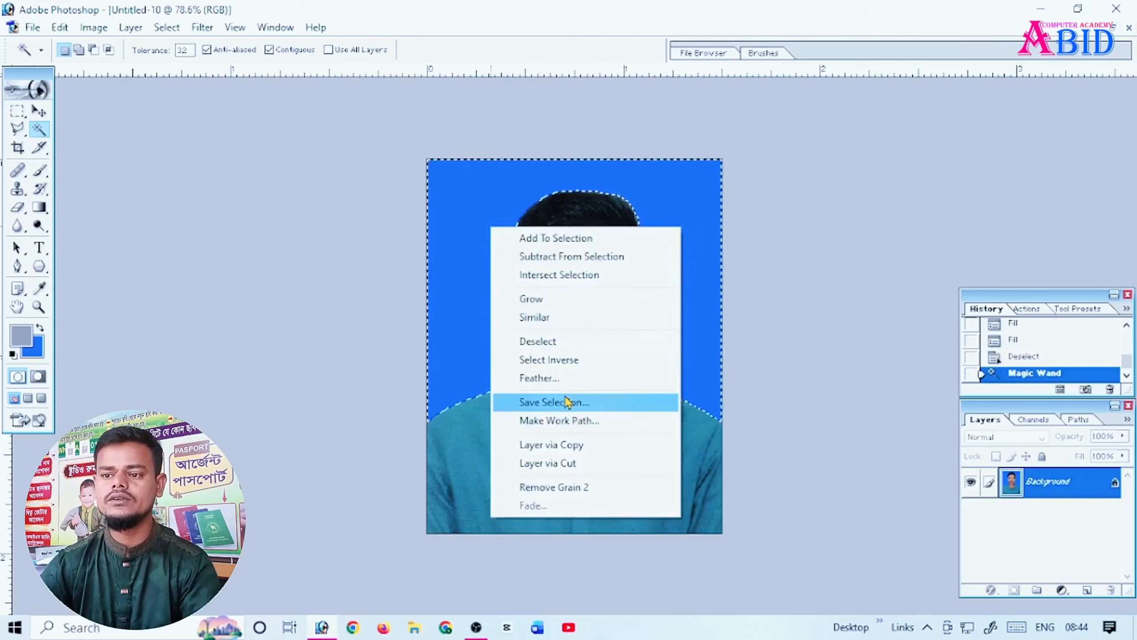
left_click(541, 379)
left_click(638, 309)
key("ctrl+BackSpace")
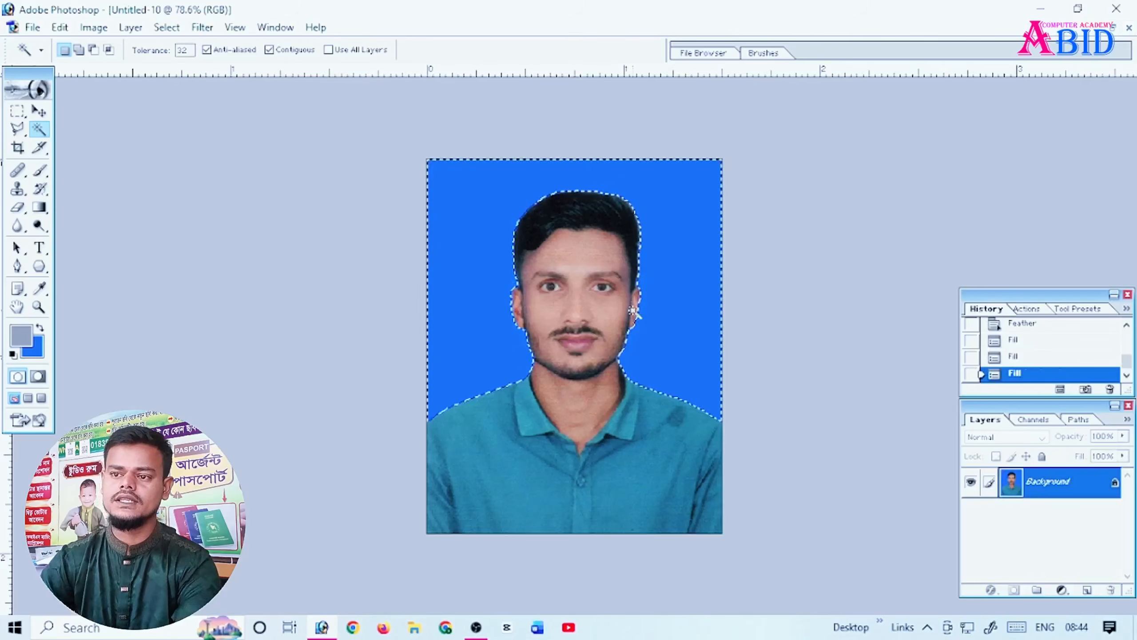
key("ctrl+d")
- Apply the Grain Surgery 2 Remove Grain filter to the portrait with its current settings
scroll(625, 334, "up", 7)
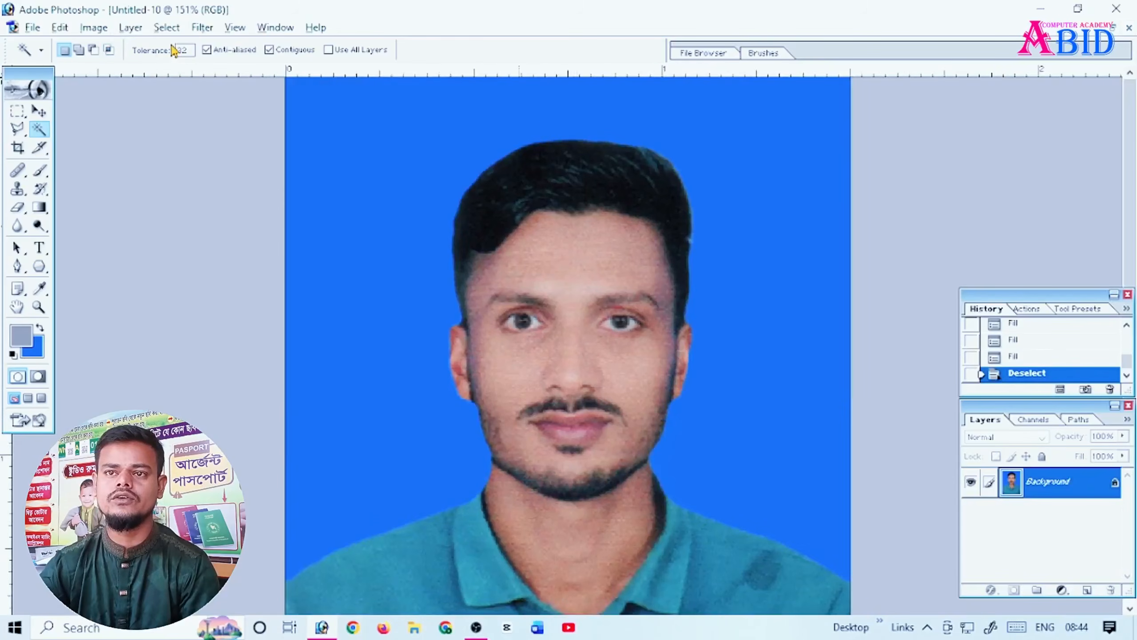
left_click(202, 28)
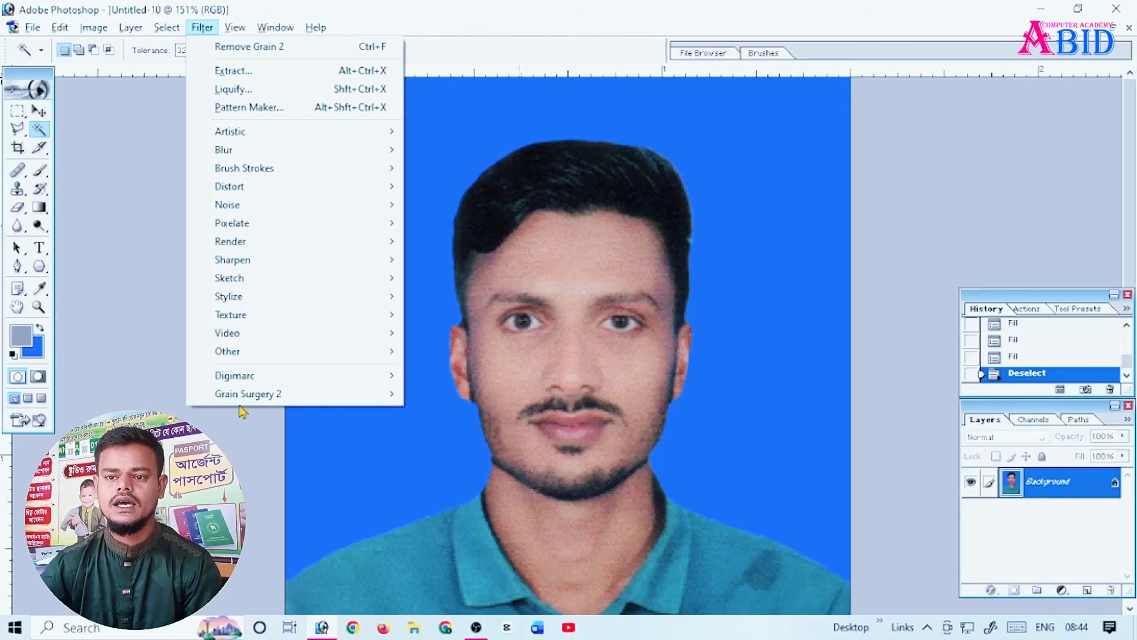
mouse_move(262, 400)
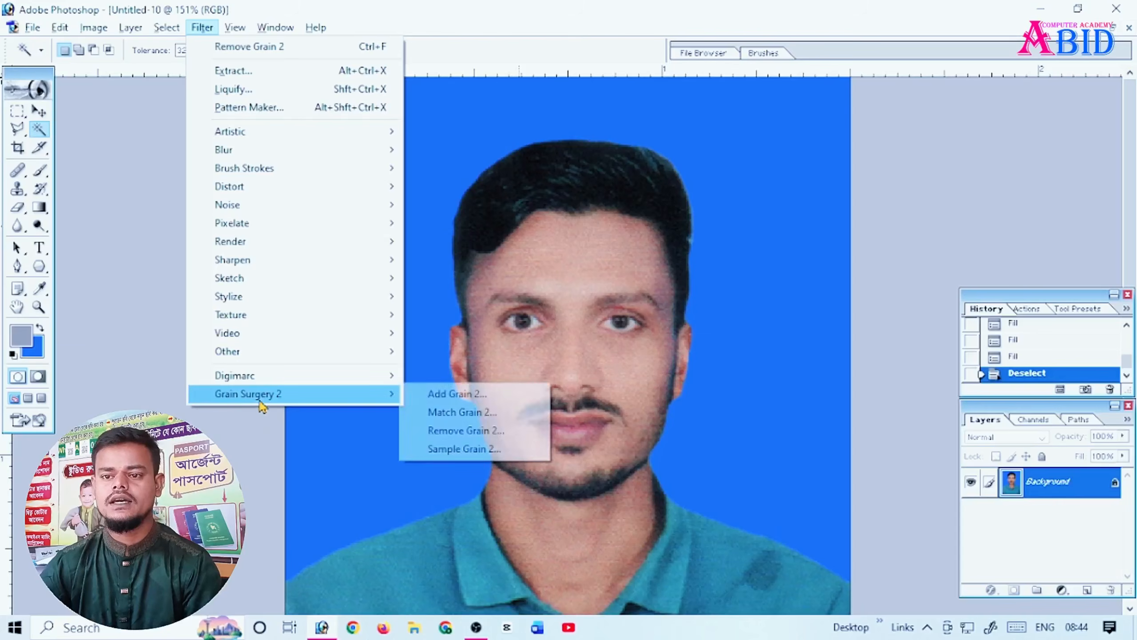
left_click(464, 432)
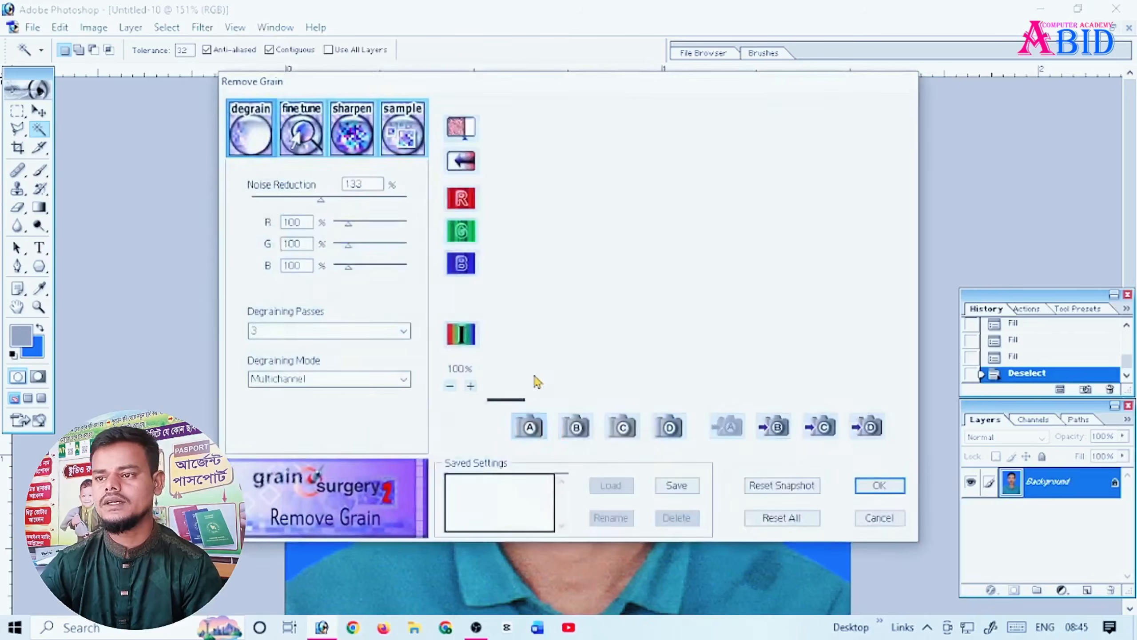
left_click(878, 485)
scroll(604, 392, "up", 6)
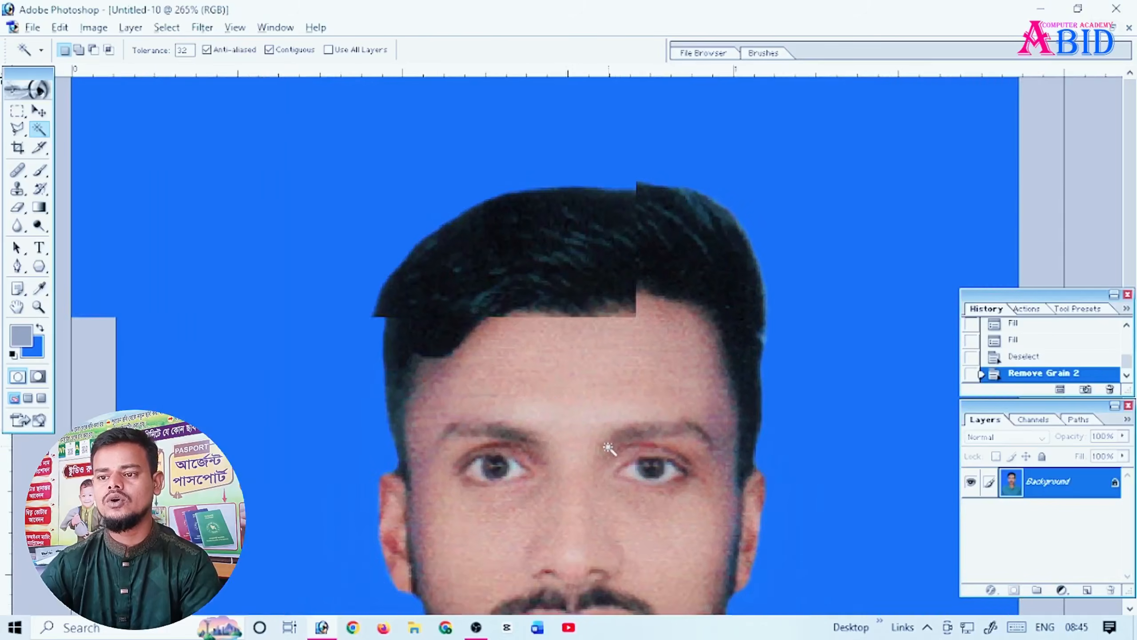
scroll(604, 457, "down", 13)
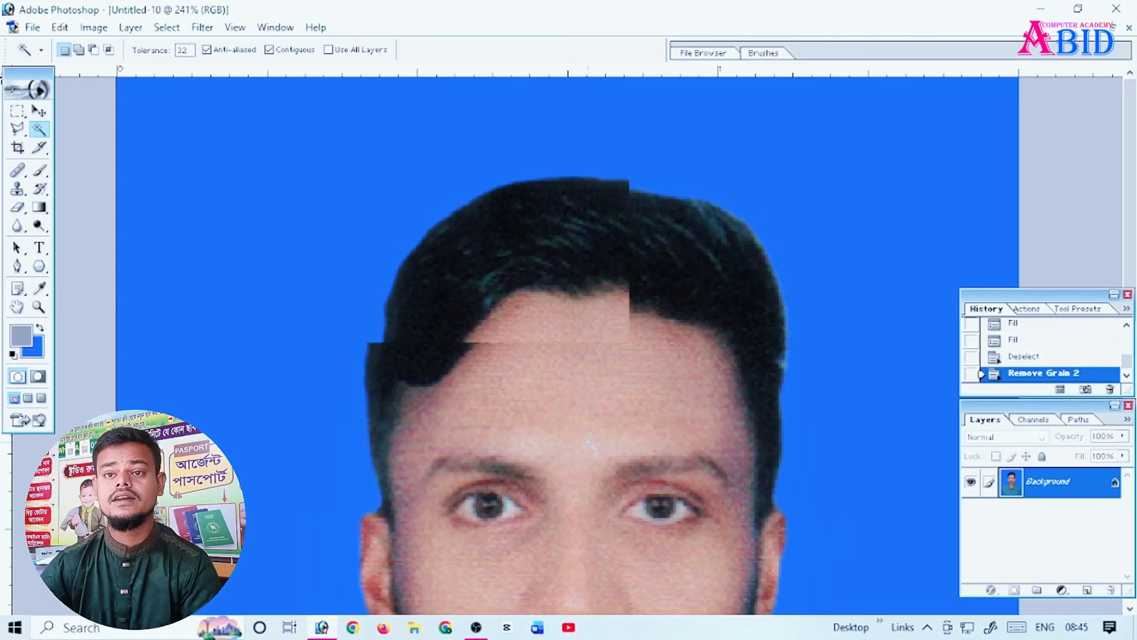
- Save the portrait to the Desktop in JPEG format as Untitled-10.jpg, accepting the JPEG options
left_click(32, 28)
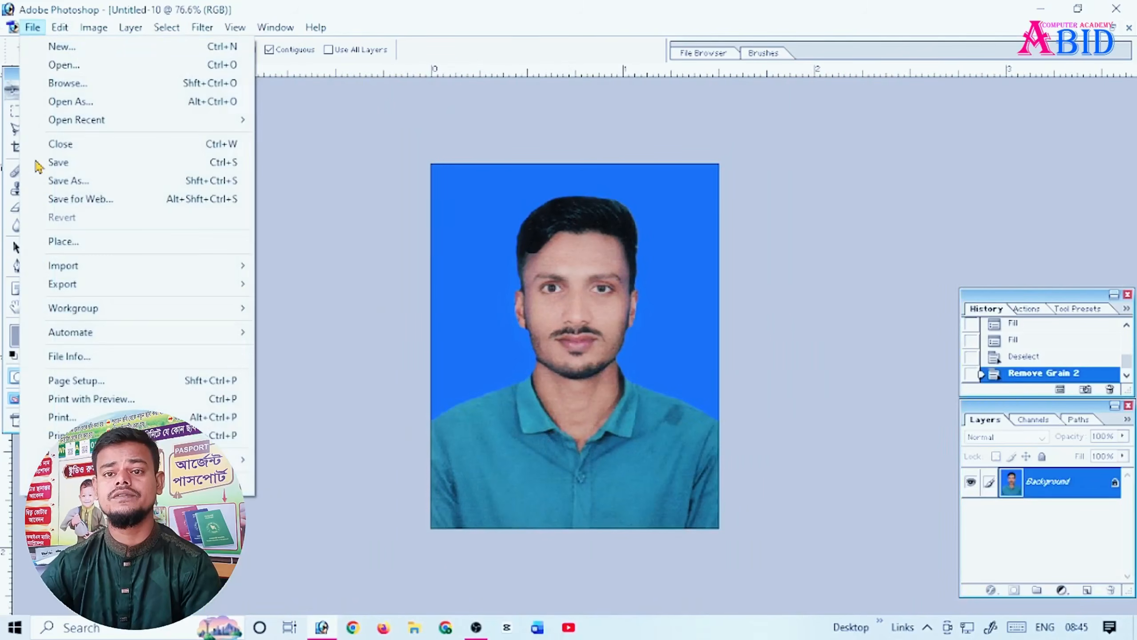
left_click(108, 181)
left_click(48, 131)
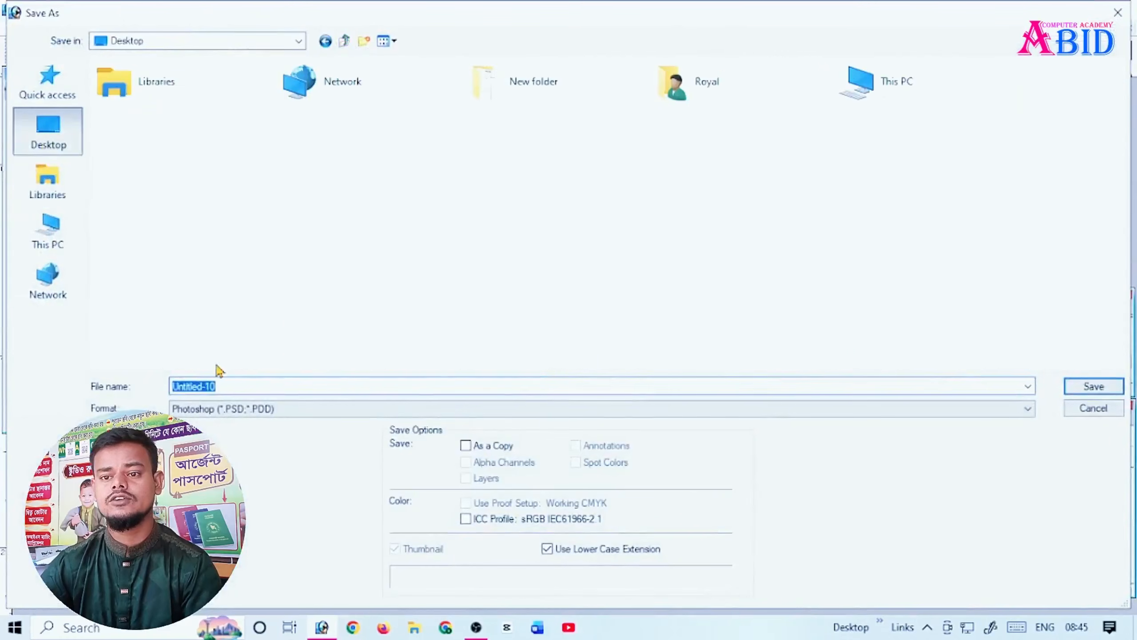
left_click(256, 409)
left_click(315, 486)
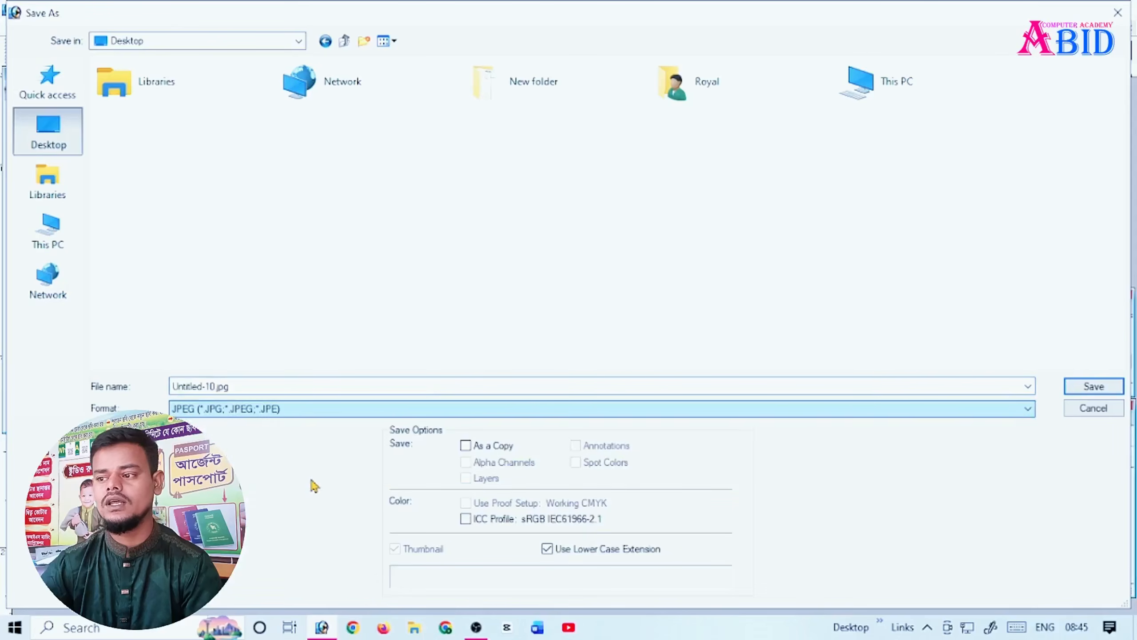
left_click(1075, 388)
left_click(685, 197)
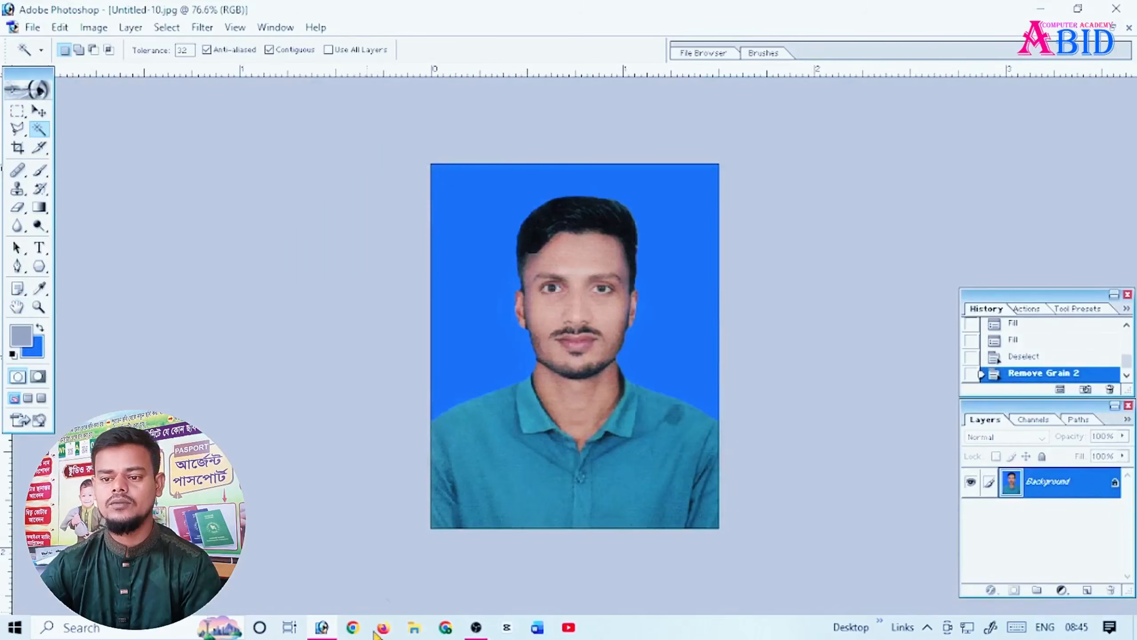
- Switch to Firefox, go to image.pi7.org, and open its AI Photo Enhancer tool
left_click(383, 627)
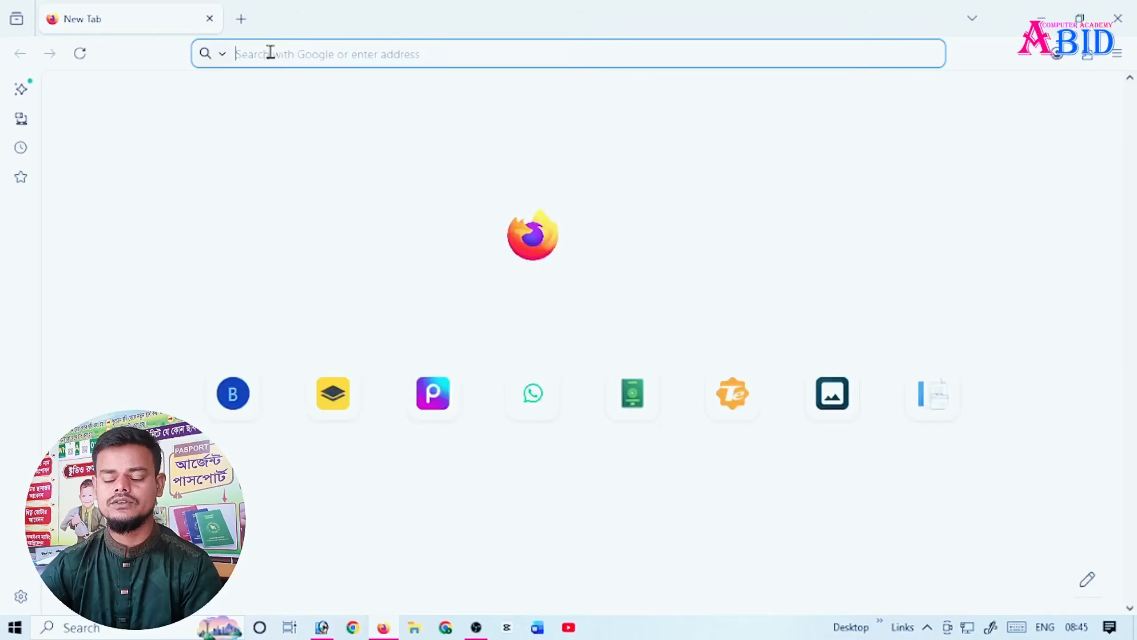
type("image.pi7.org/")
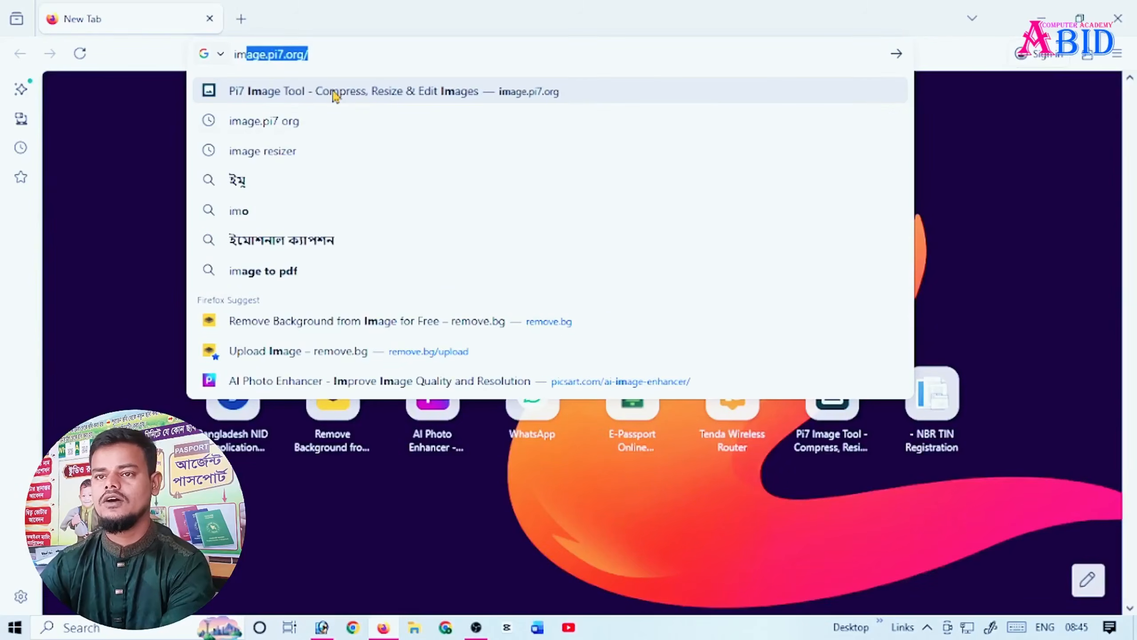
left_click(334, 91)
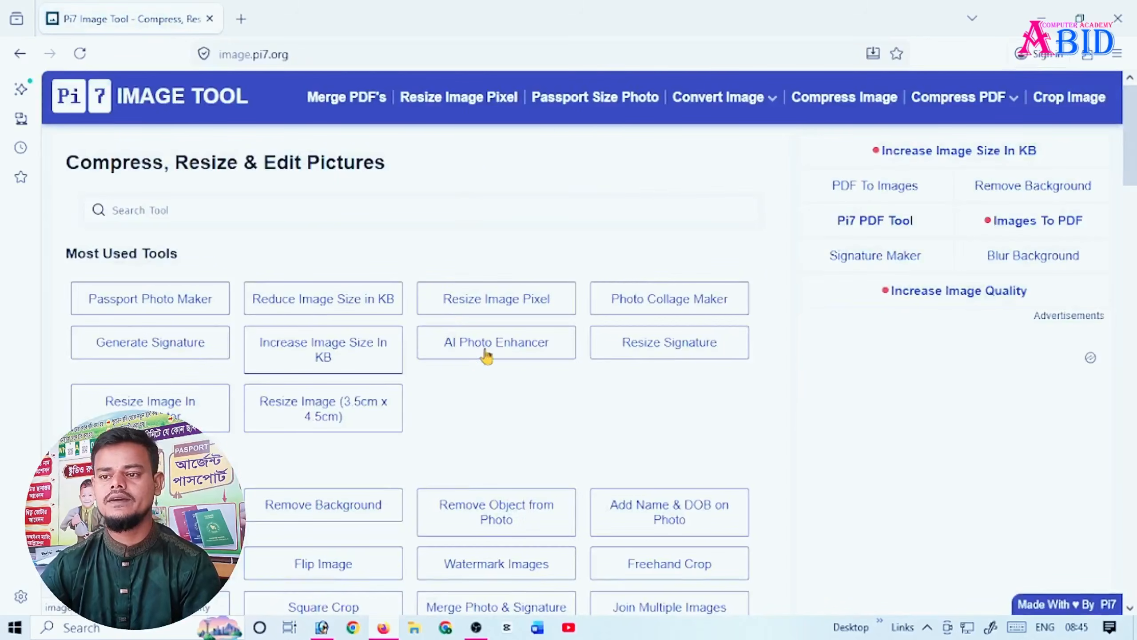
left_click(504, 356)
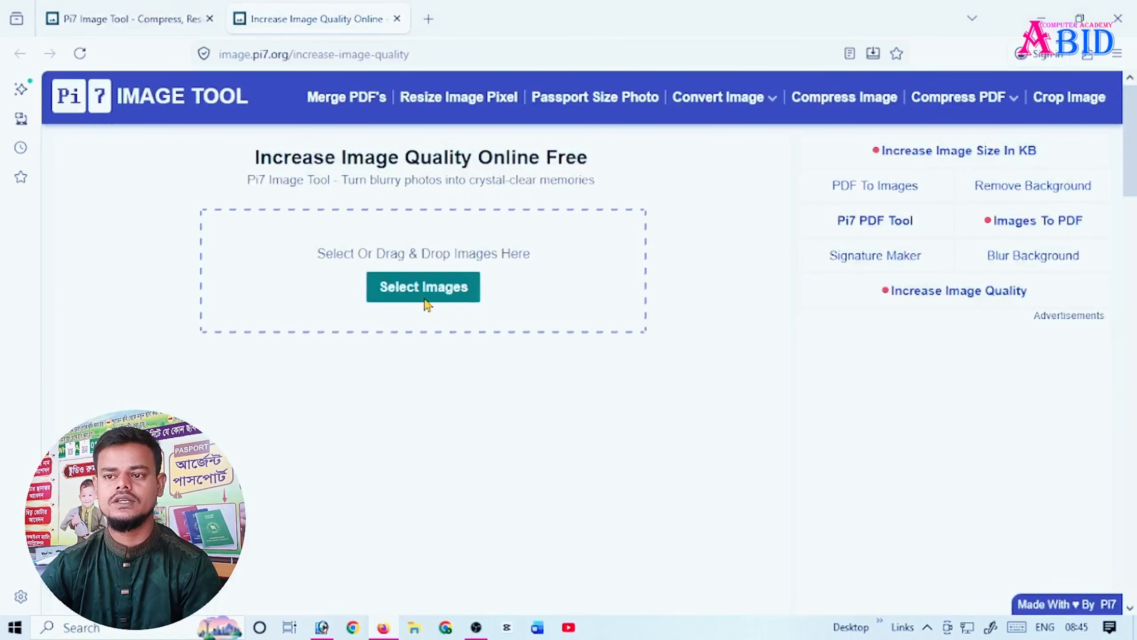
- Upload the Untitled-10 portrait from the Desktop to the image quality enhancer
left_click(429, 299)
left_click(323, 320)
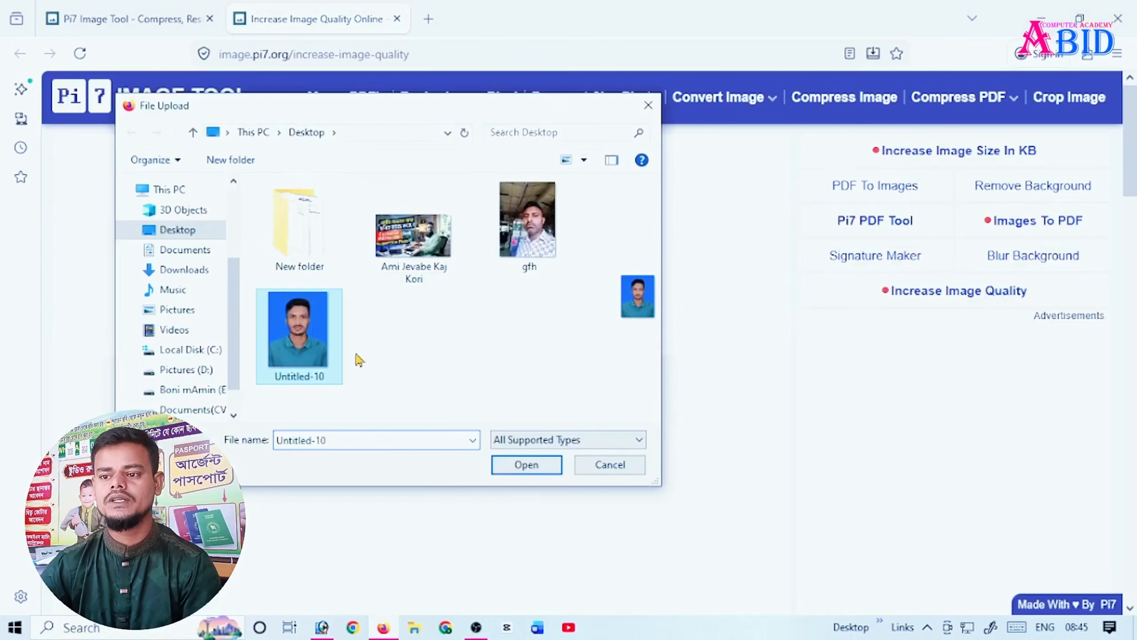
left_click(522, 464)
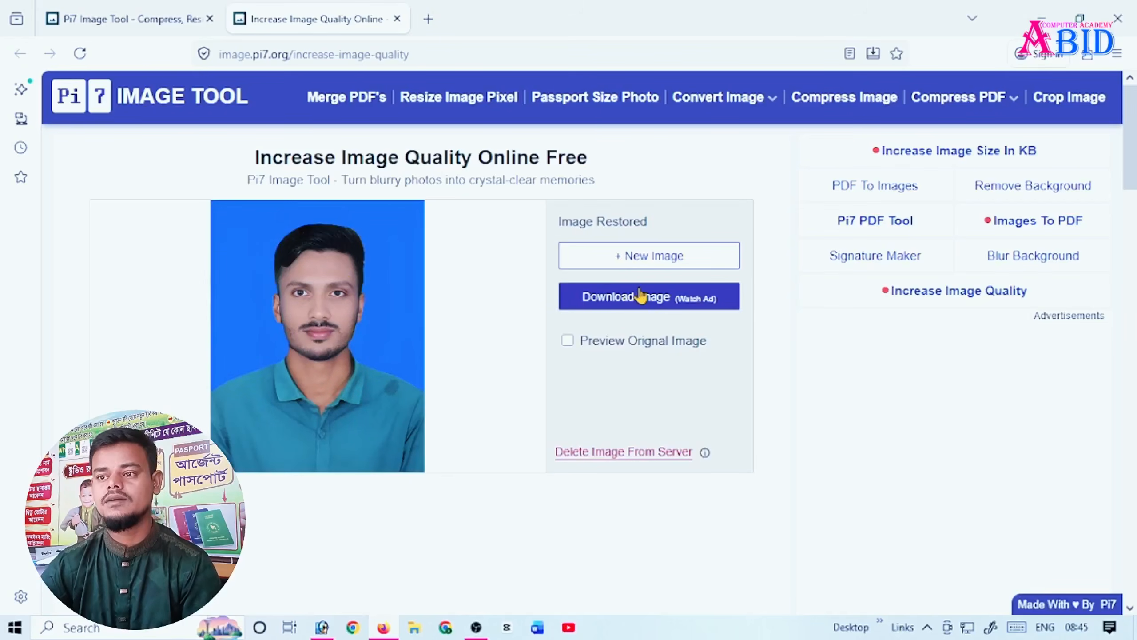
- Download the enhanced portrait, agreeing to watch the ad and closing it
left_click(644, 308)
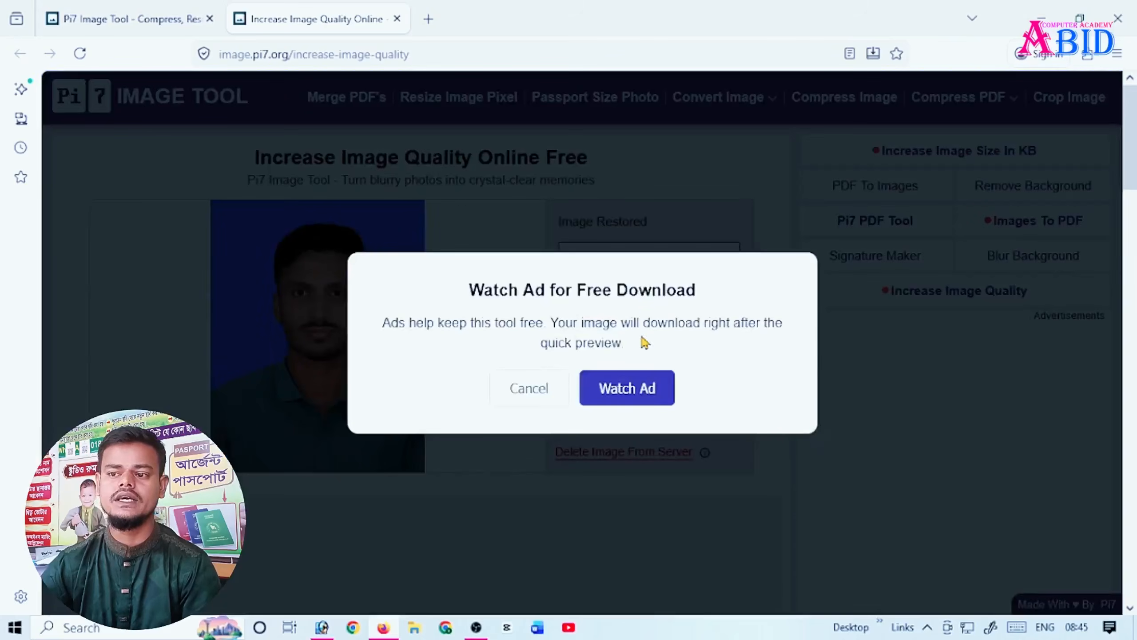
left_click(640, 391)
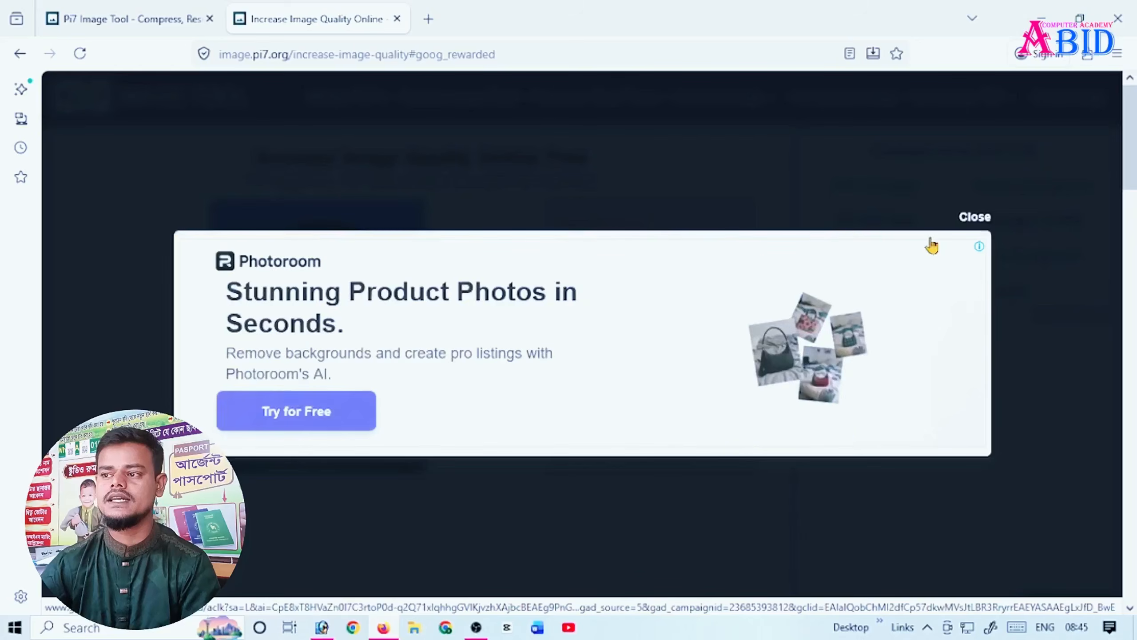
left_click(979, 226)
left_click(980, 100)
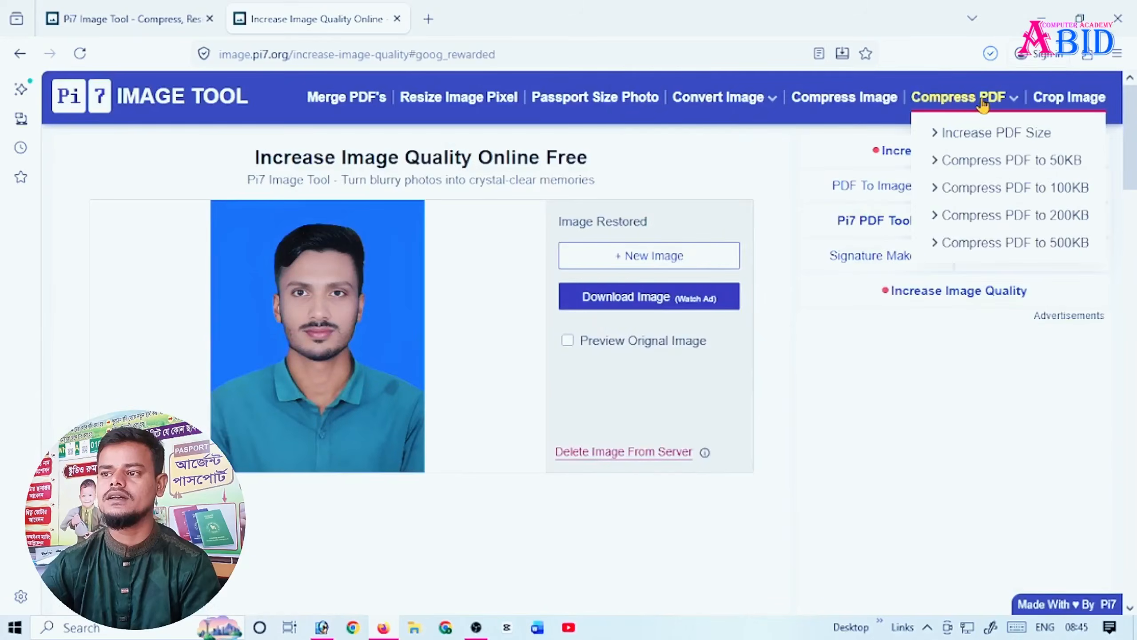
- Open the downloaded Pi7_Untitled-10.jpeg in Photoshop and maximize its document window
left_click_drag(850, 181, 541, 251)
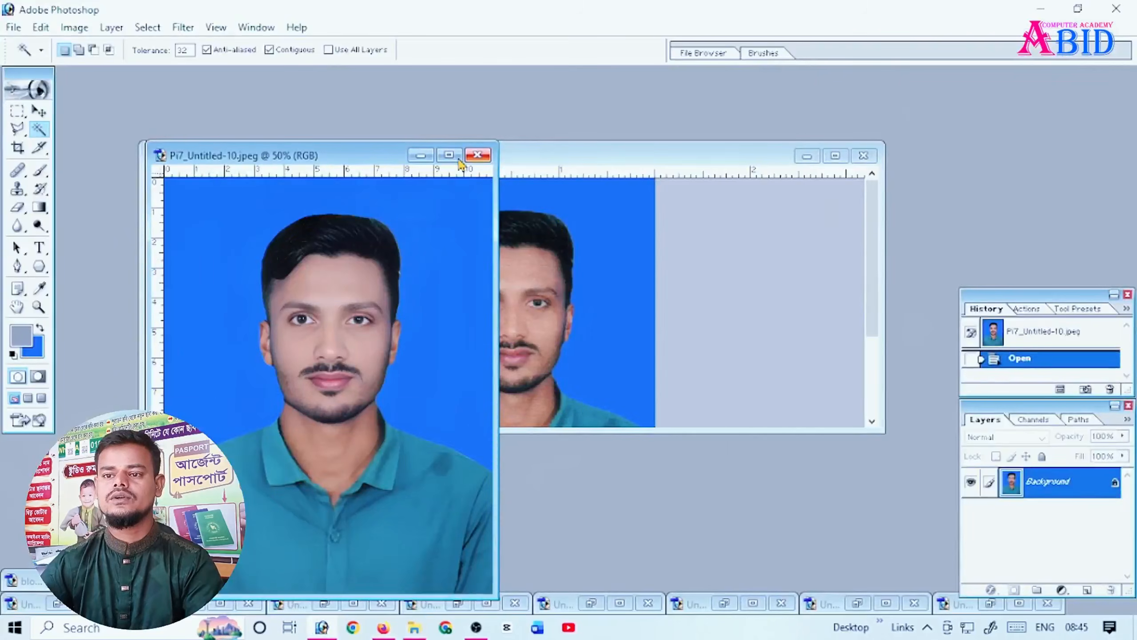
left_click(449, 155)
scroll(574, 332, "down", 1)
scroll(574, 331, "up", 1)
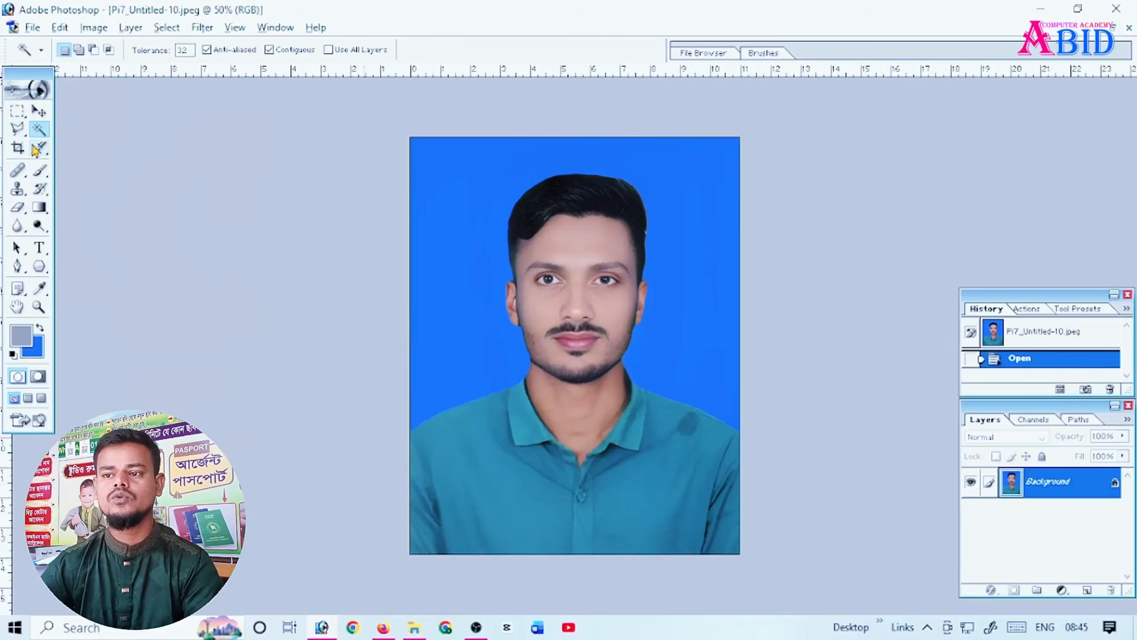
- Crop the enhanced portrait over its full image area at the preset passport size
left_click(17, 148)
left_click_drag(378, 106, 978, 572)
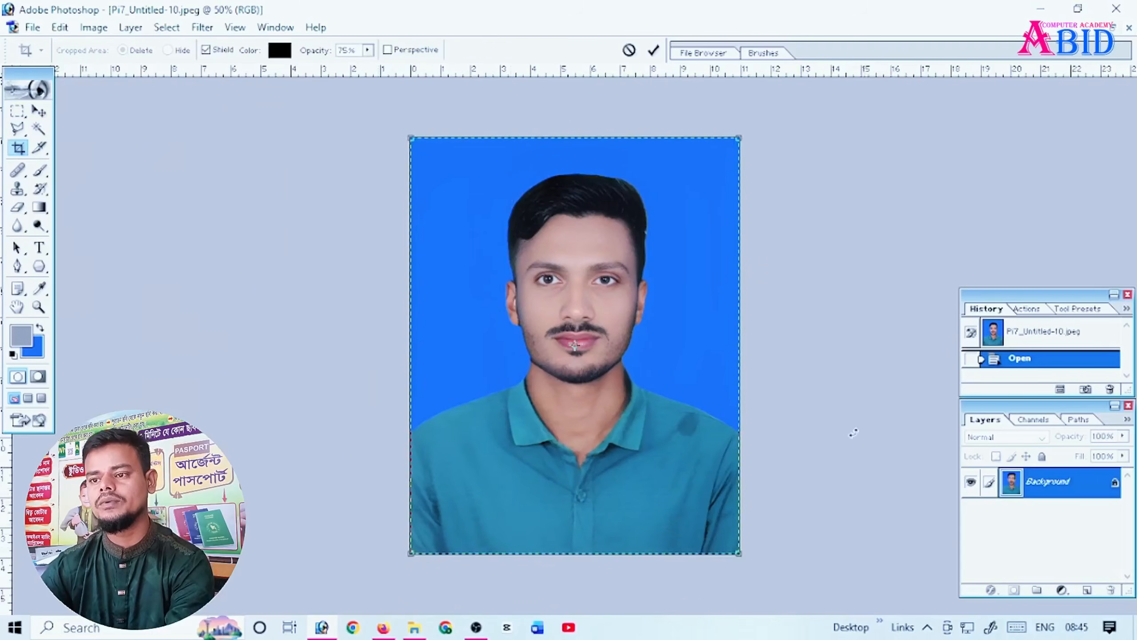
double_click(647, 323)
scroll(652, 331, "up", 1)
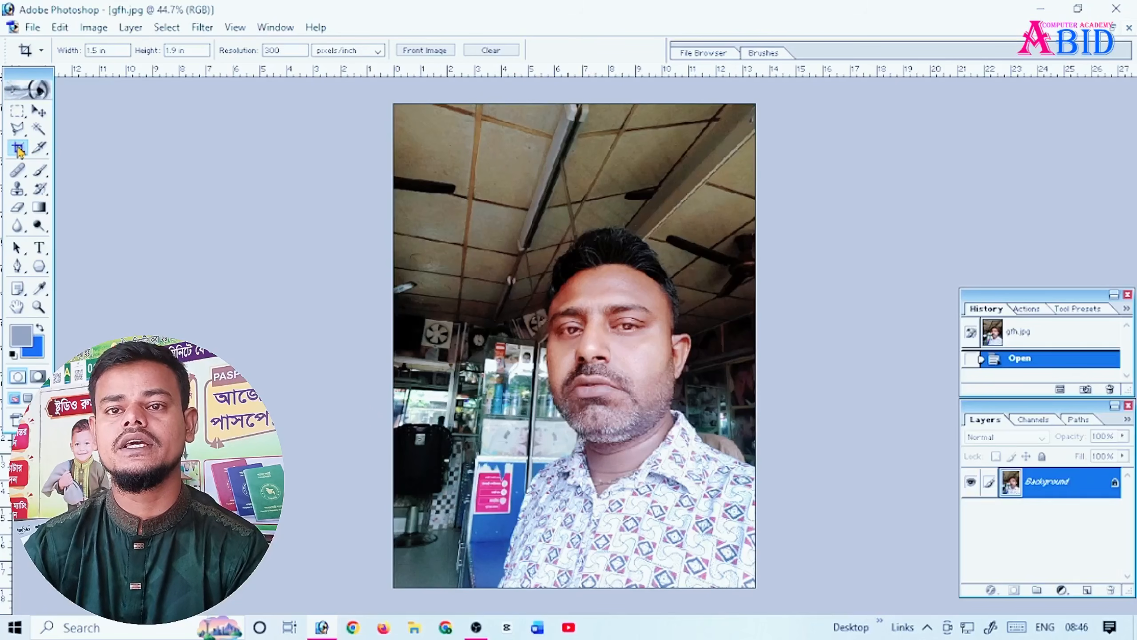
- Crop gfh.jpg around the man's head and shoulders to 1.5 in by 1.9 in at 300 pixels/inch, and fit it on screen
left_click_drag(453, 194, 820, 556)
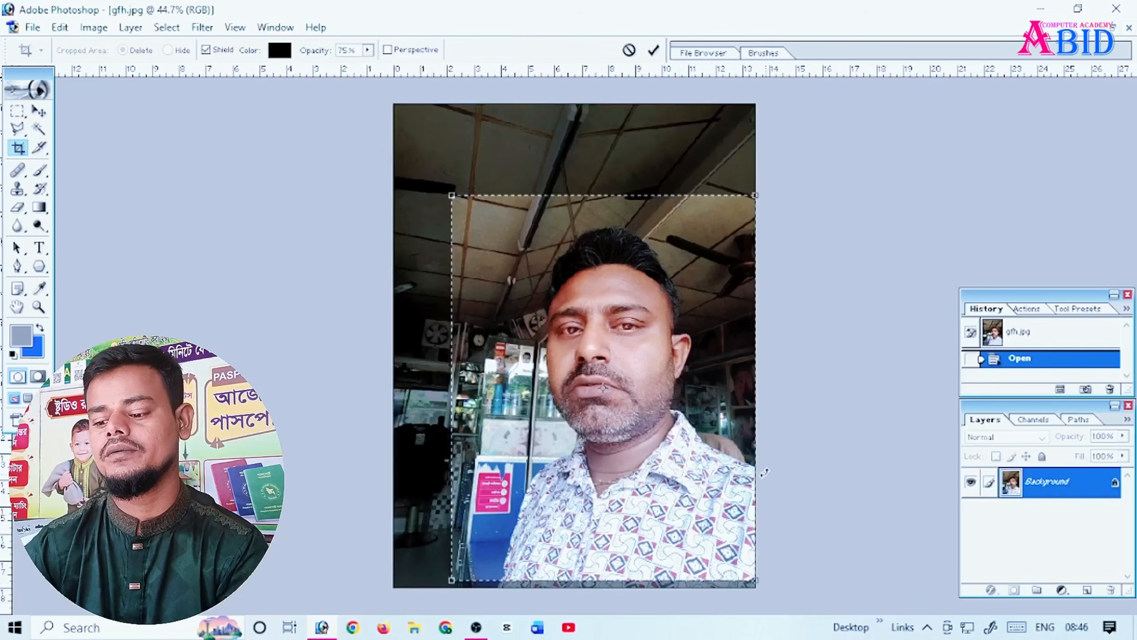
key("Return")
key("ctrl+0")
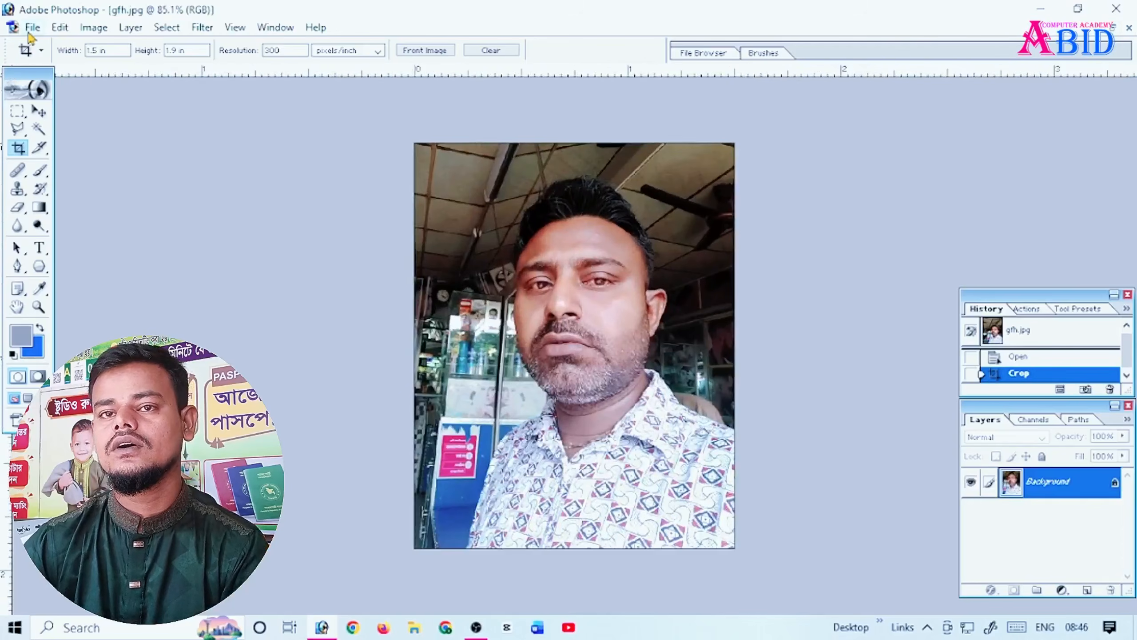
- Save the cropped photo to the Desktop in JPEG format as fdg.jpg, accepting the JPEG options
left_click(32, 27)
left_click(85, 182)
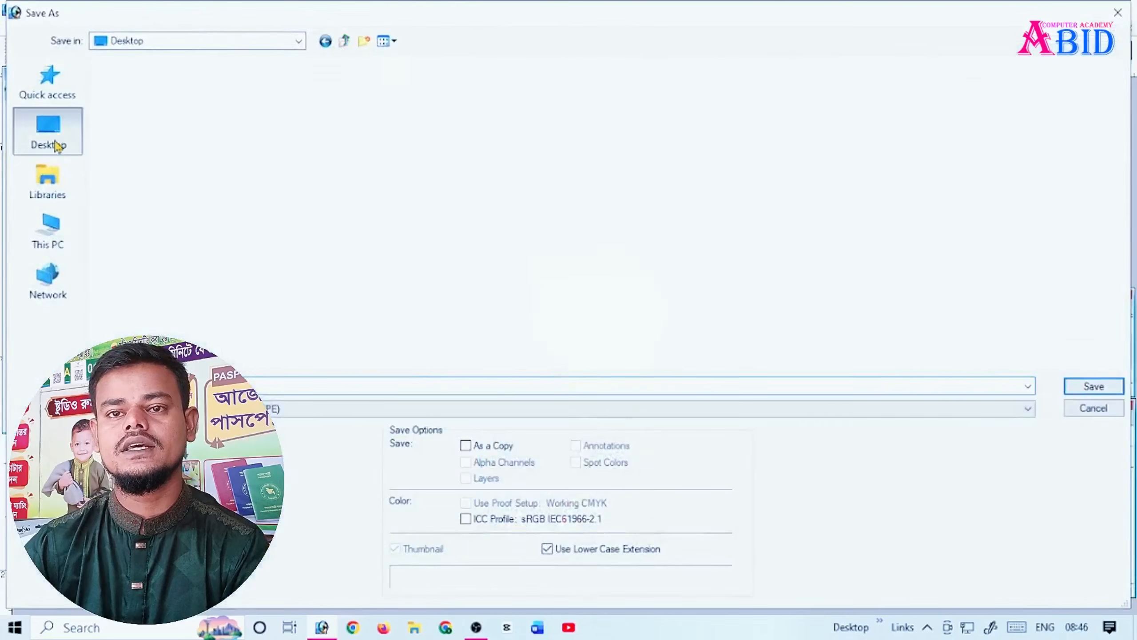
left_click(1094, 390)
left_click(687, 196)
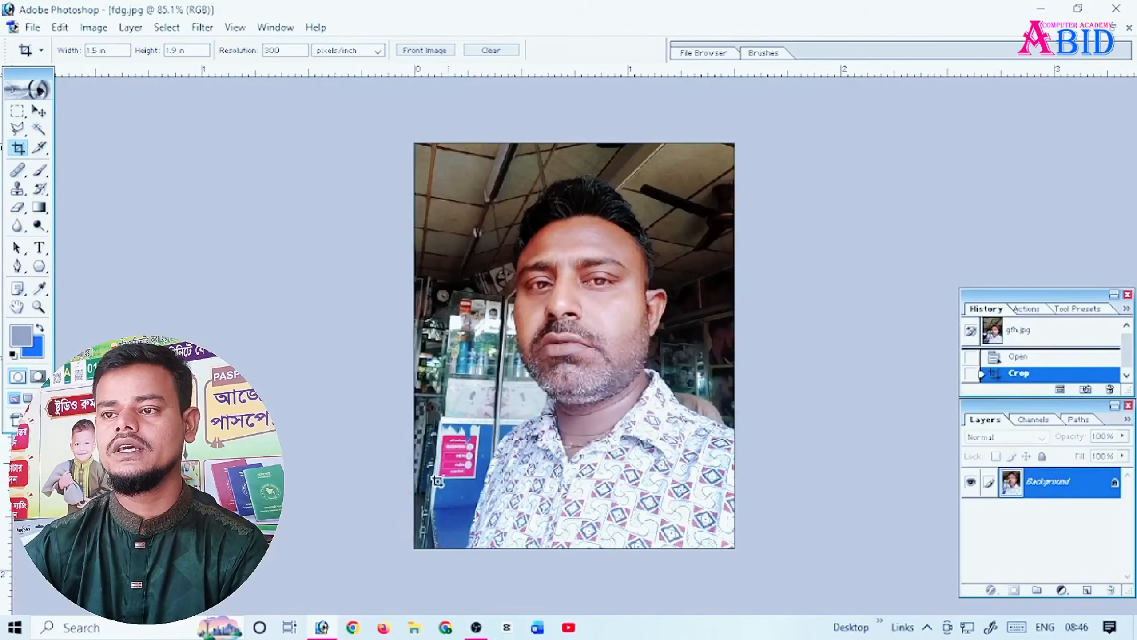
- Switch to Chrome, search for "gemini ai", and open the Google Gemini site from the results
left_click(354, 628)
left_click(339, 488)
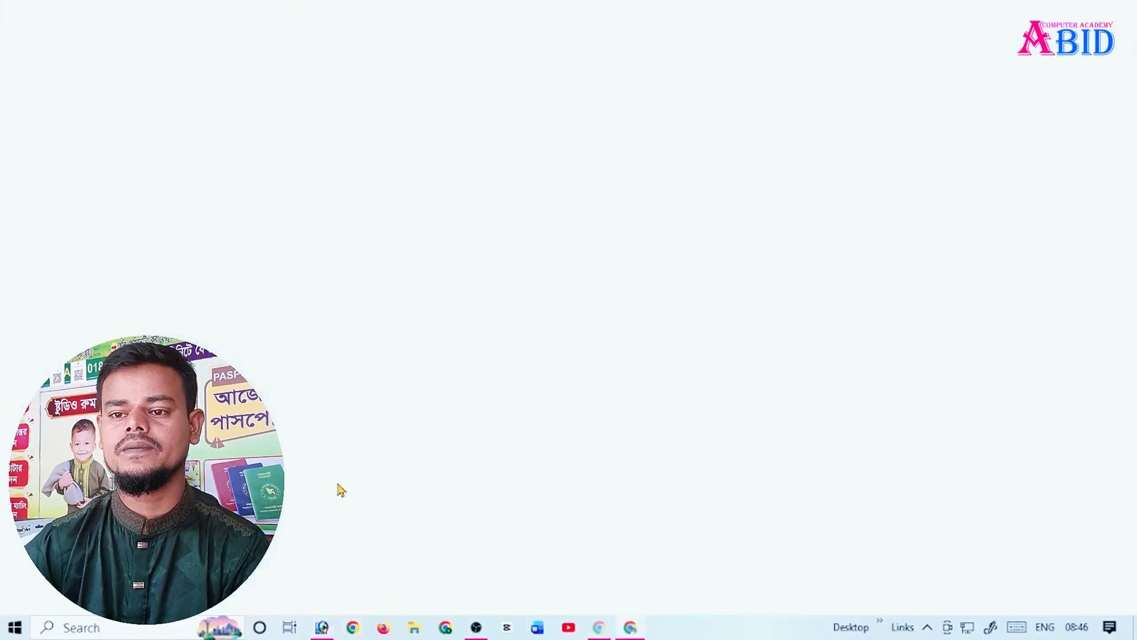
type("gem")
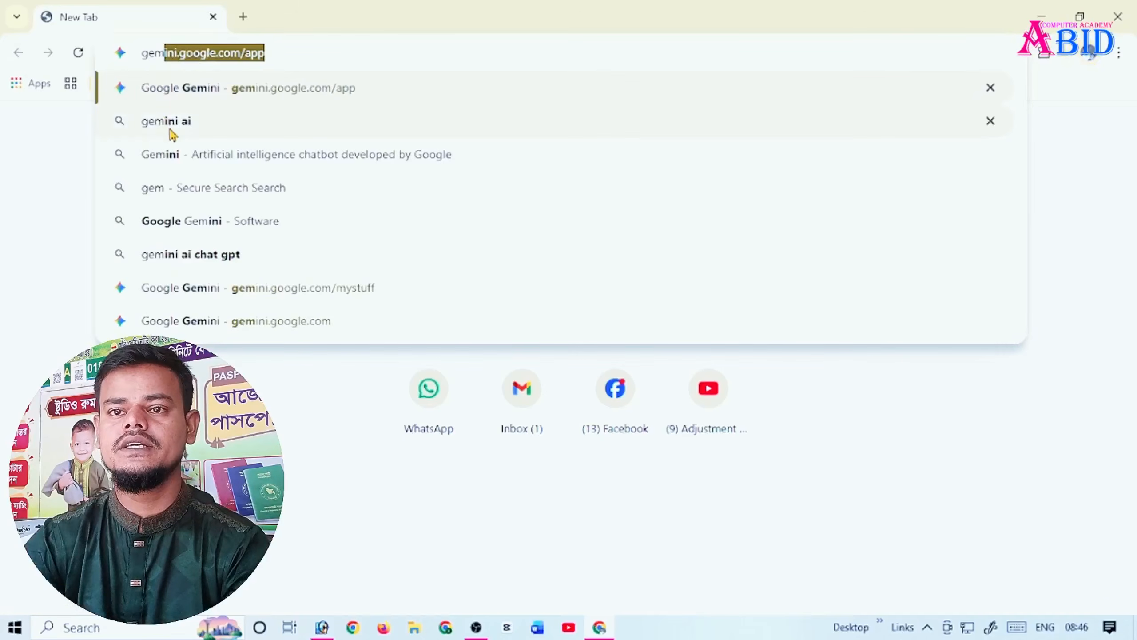
left_click(170, 129)
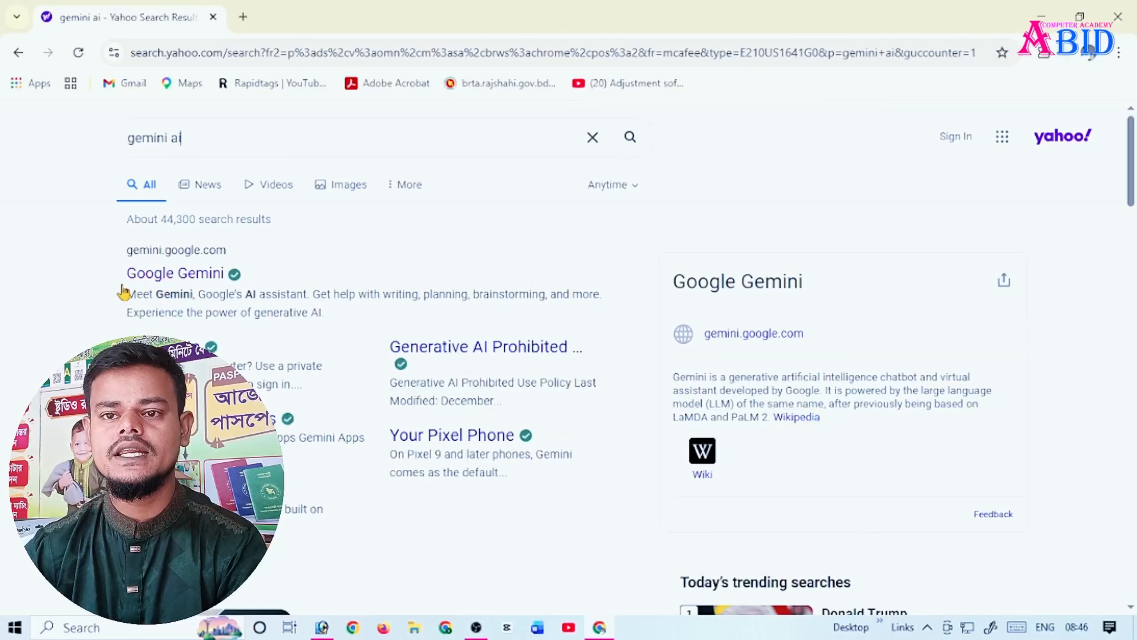
left_click(154, 275)
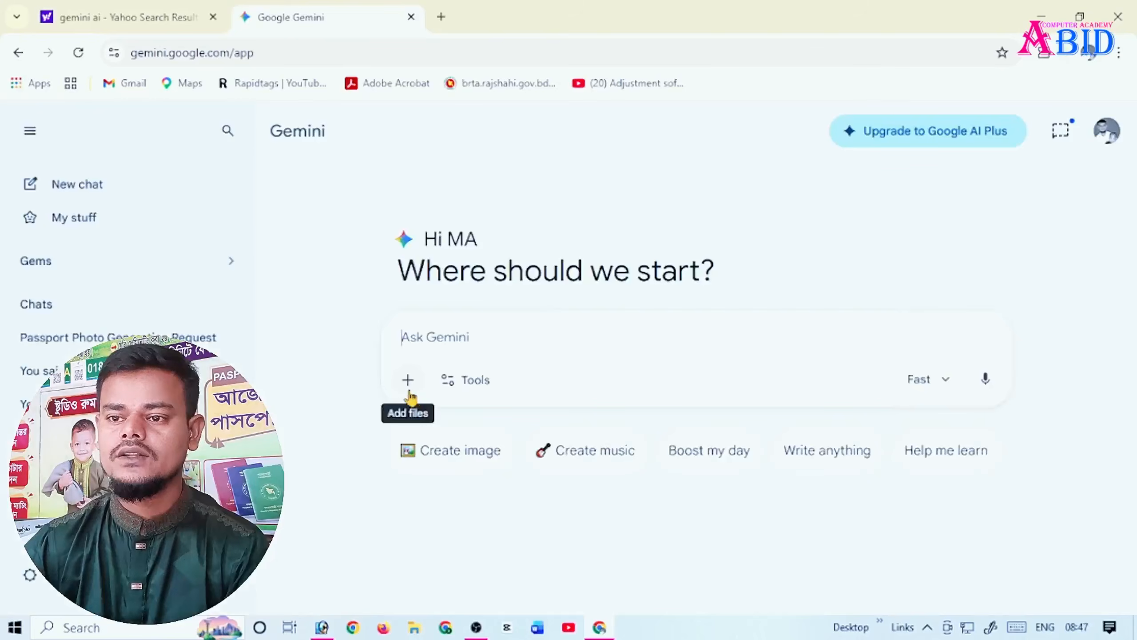
- Upload the fdg photo from the Desktop to the new Gemini chat
left_click(407, 381)
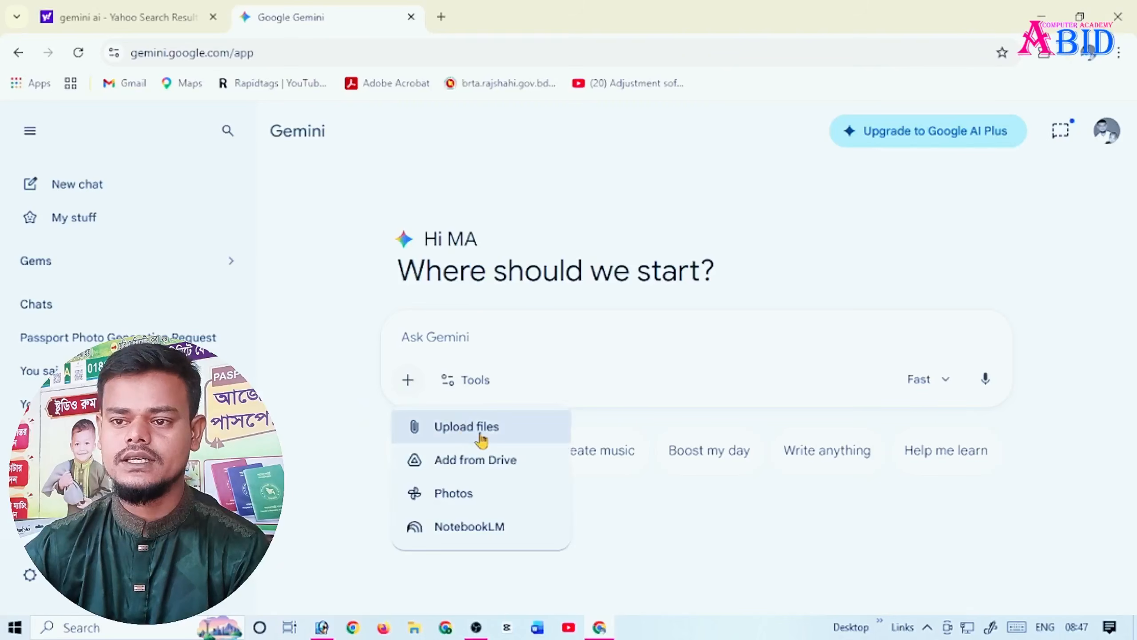
left_click(478, 439)
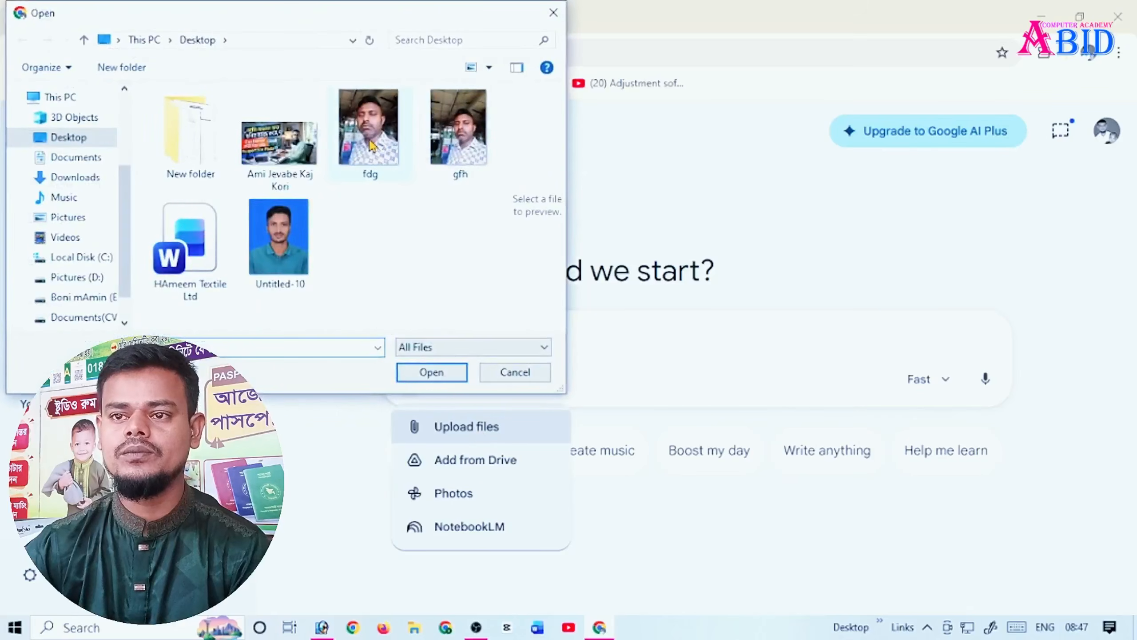
left_click(369, 144)
left_click(430, 375)
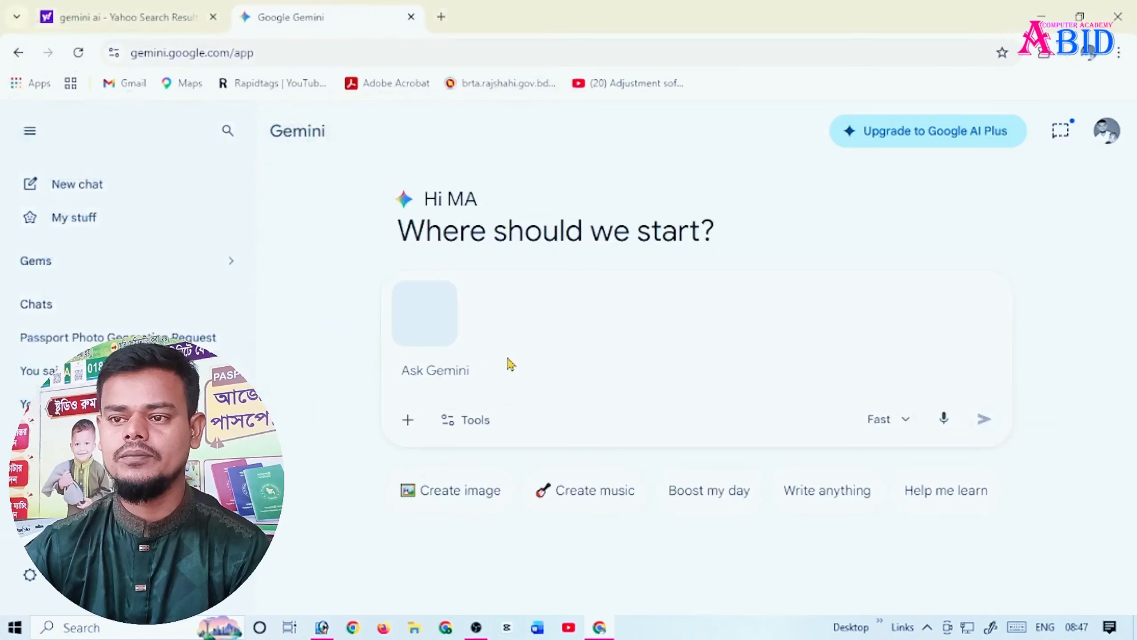
- Have Gemini generate a realistic 2x2 inch passport photo in a white shirt on a plain, clean background, strictly following the reference, and view the image enlarged
type("Generate a realistic passport-size photo of a man white shirt, strictly following the reference image for facial features and pose. The background must be plain , clean, and professional. The final output must be in standard passport photo dimensions (2x2 inches or 51x51mm) with realistic lighting and sharp details.")
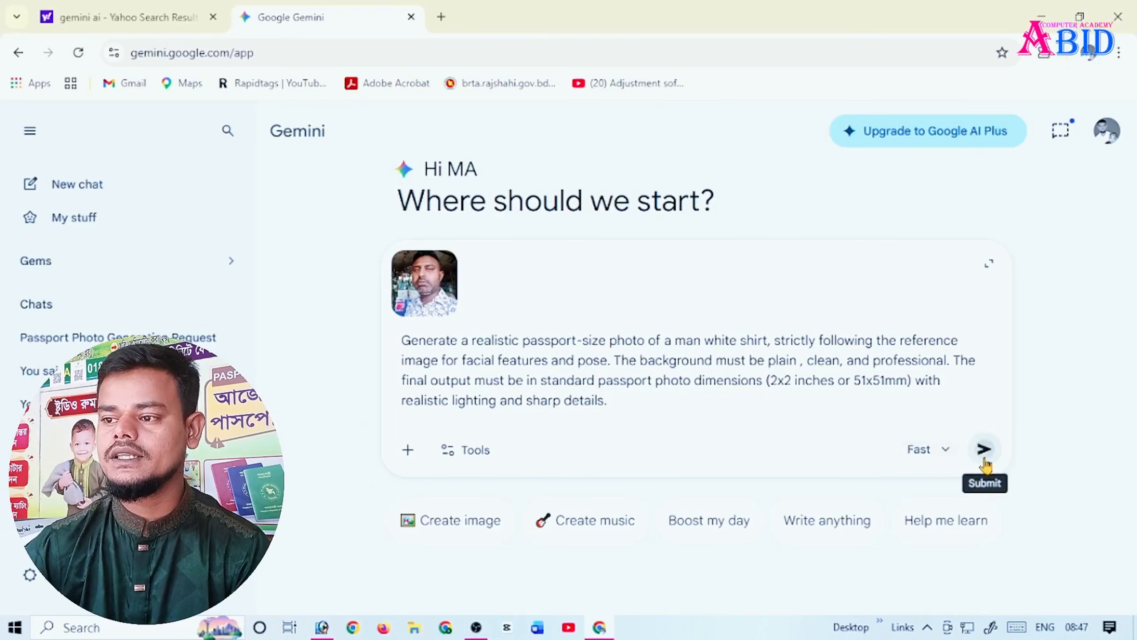
left_click(983, 449)
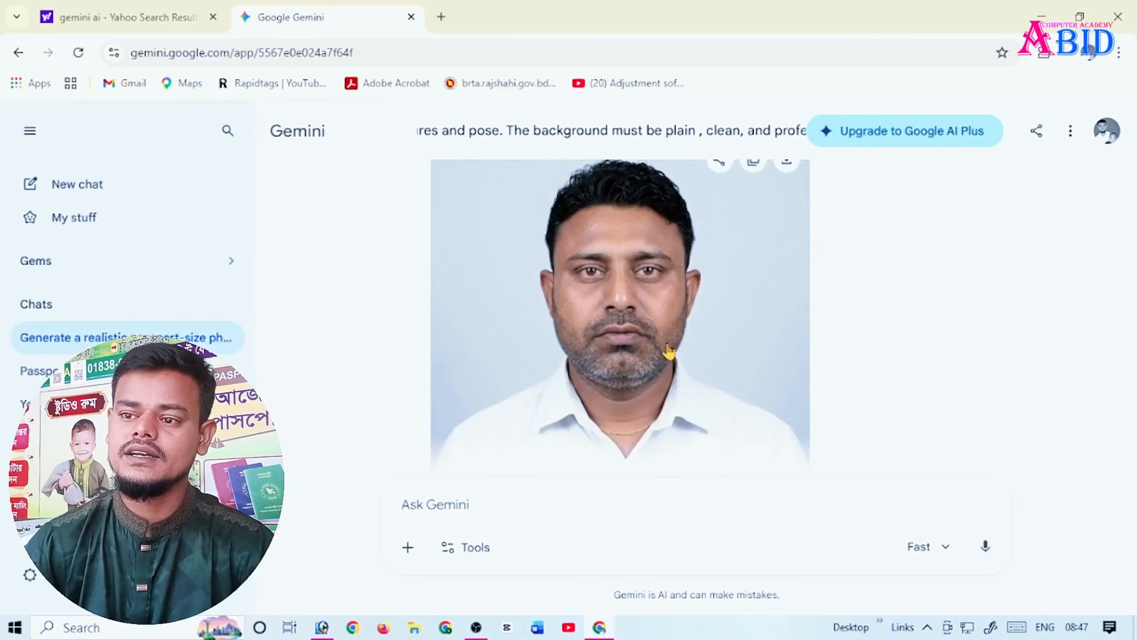
left_click(669, 352)
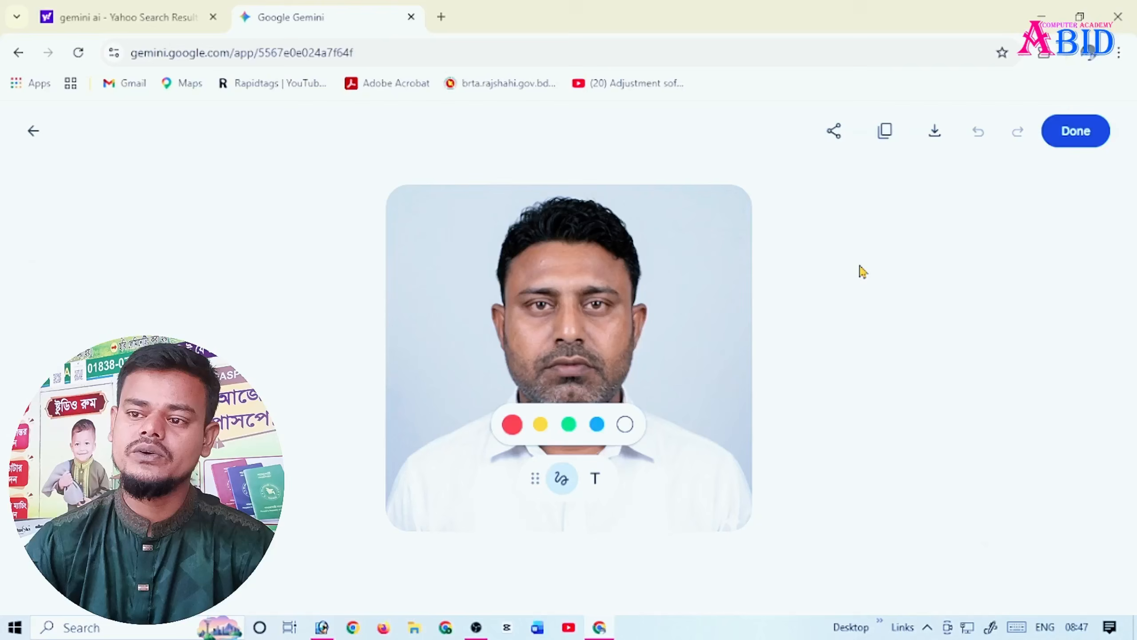
left_click(1077, 132)
left_click(727, 288)
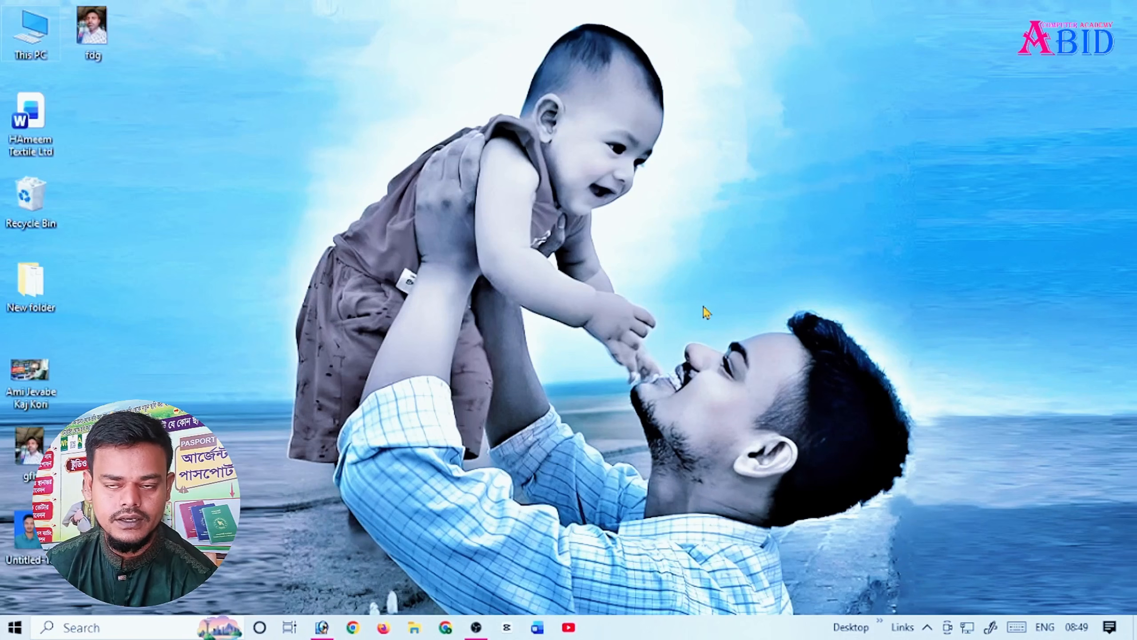
- Open the 100CANON folder inside DCIM on USB Drive (G:) in File Explorer
double_click(35, 44)
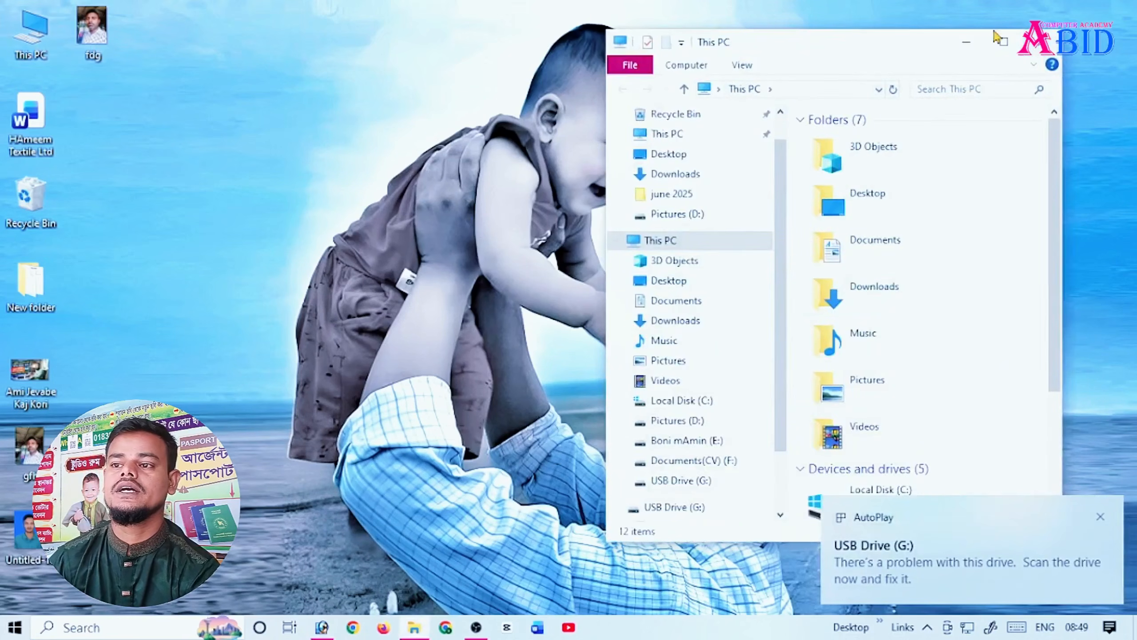
left_click(1003, 49)
double_click(284, 287)
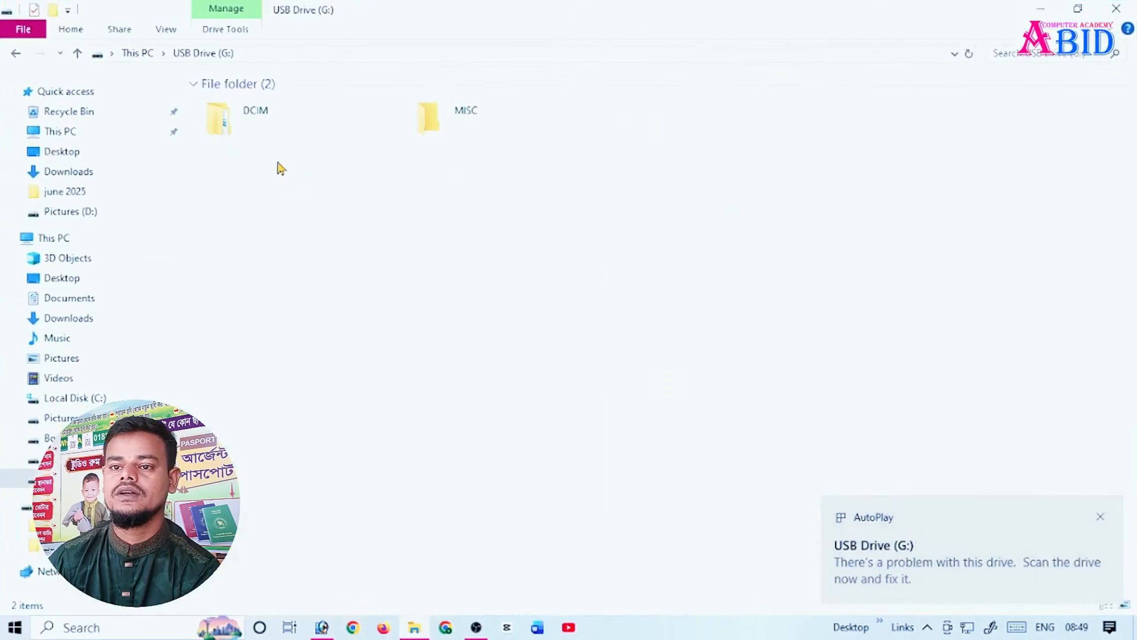
left_click(267, 132)
double_click(267, 132)
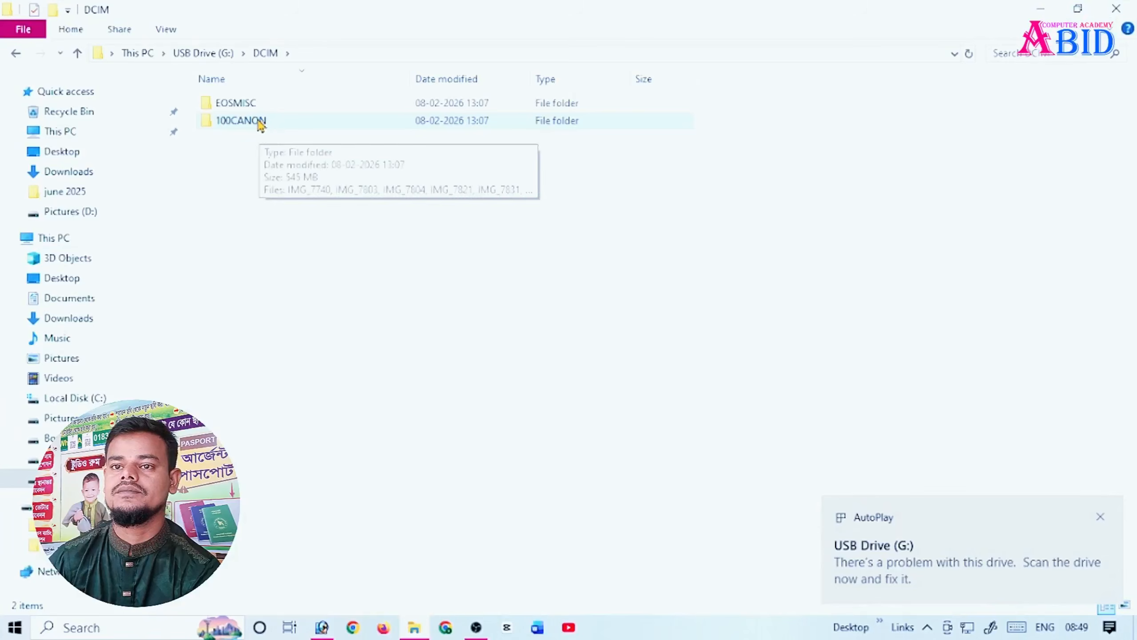
double_click(268, 124)
- Copy IMG_8009 from the 100CANON folder to the Desktop, and close the folder window
left_click(1078, 8)
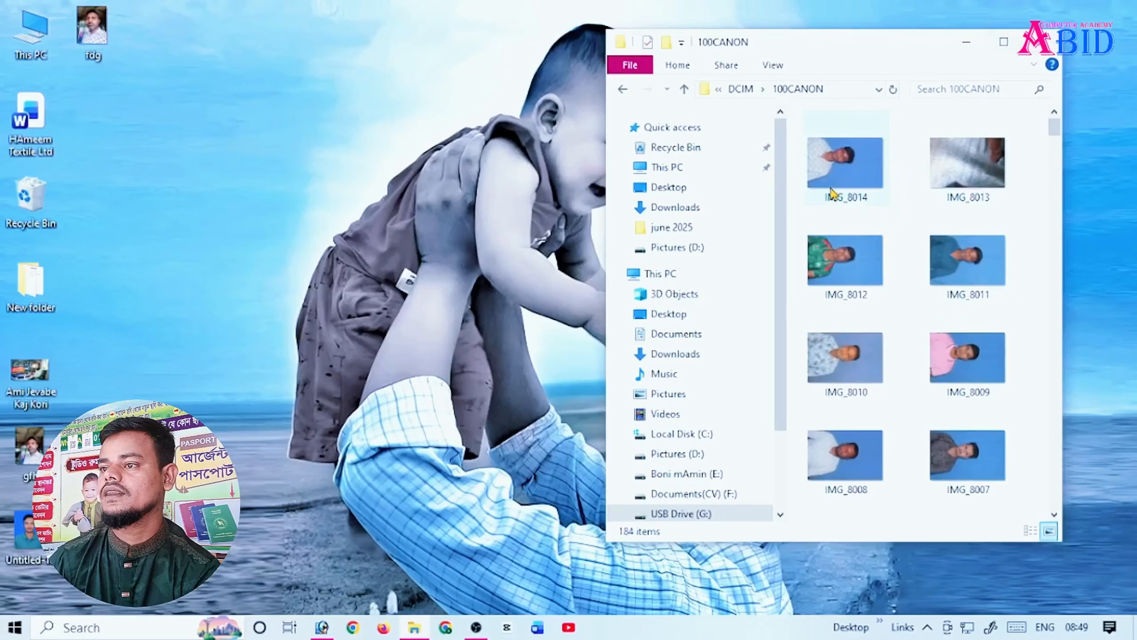
left_click_drag(938, 380, 461, 372)
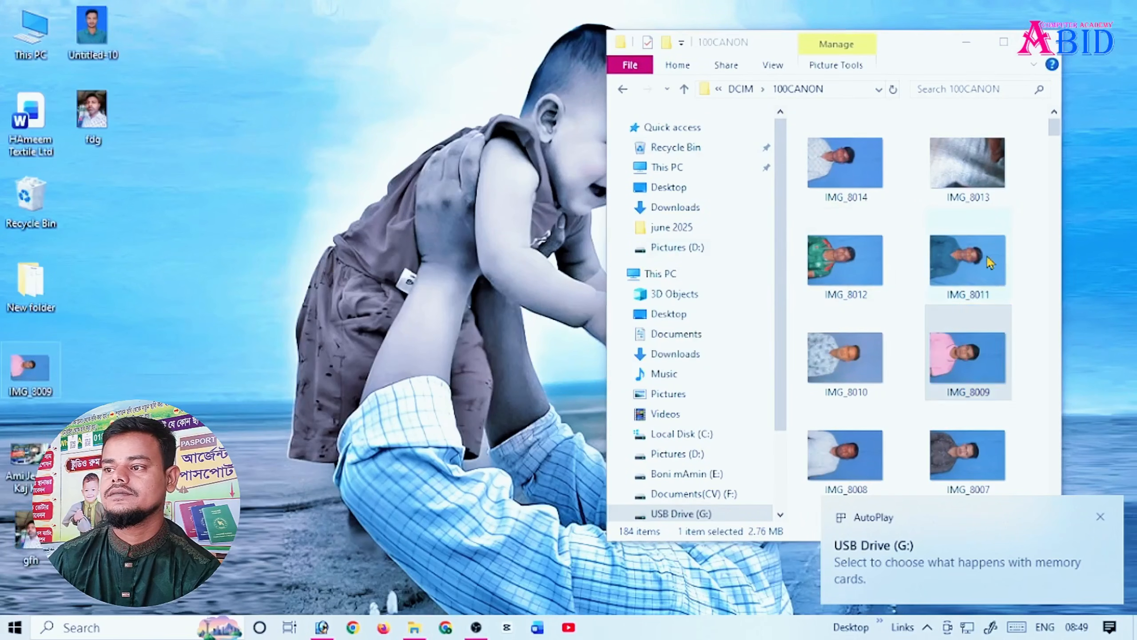
left_click(1043, 42)
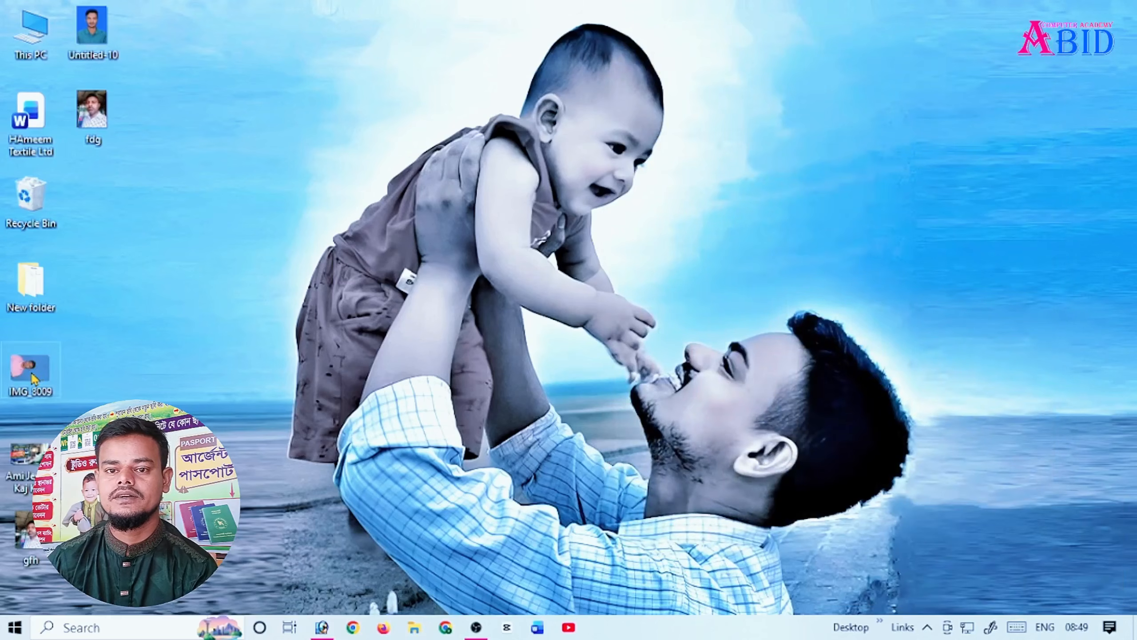
- Open IMG_8009.JPG in Photoshop and rotate its canvas 90° counter-clockwise, with the document window maximized
left_click(322, 628)
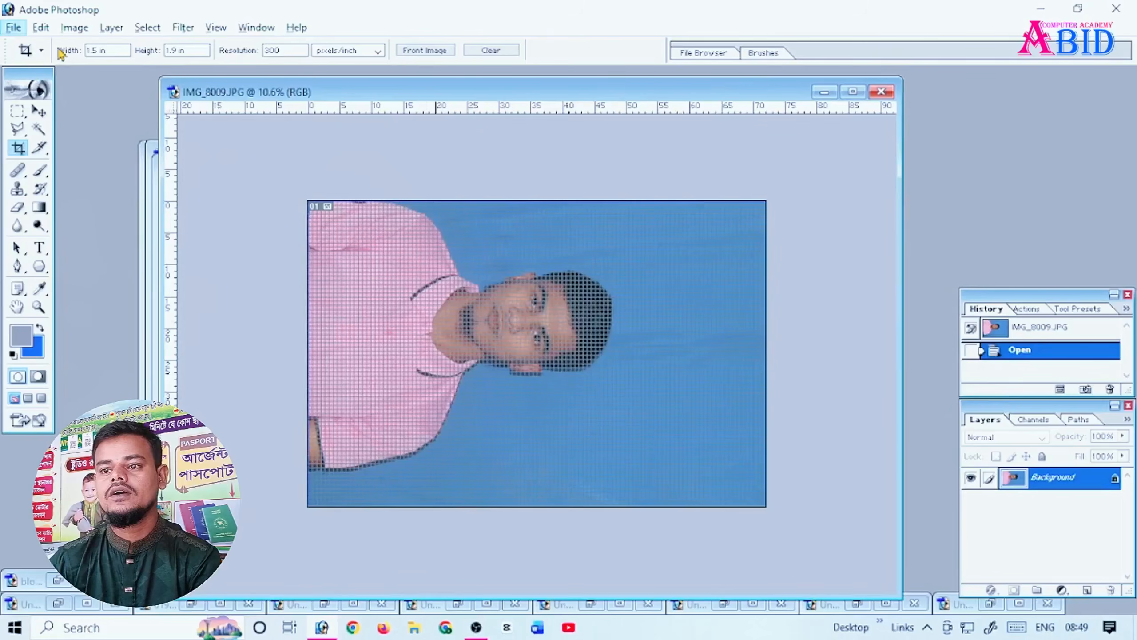
left_click(74, 28)
mouse_move(138, 192)
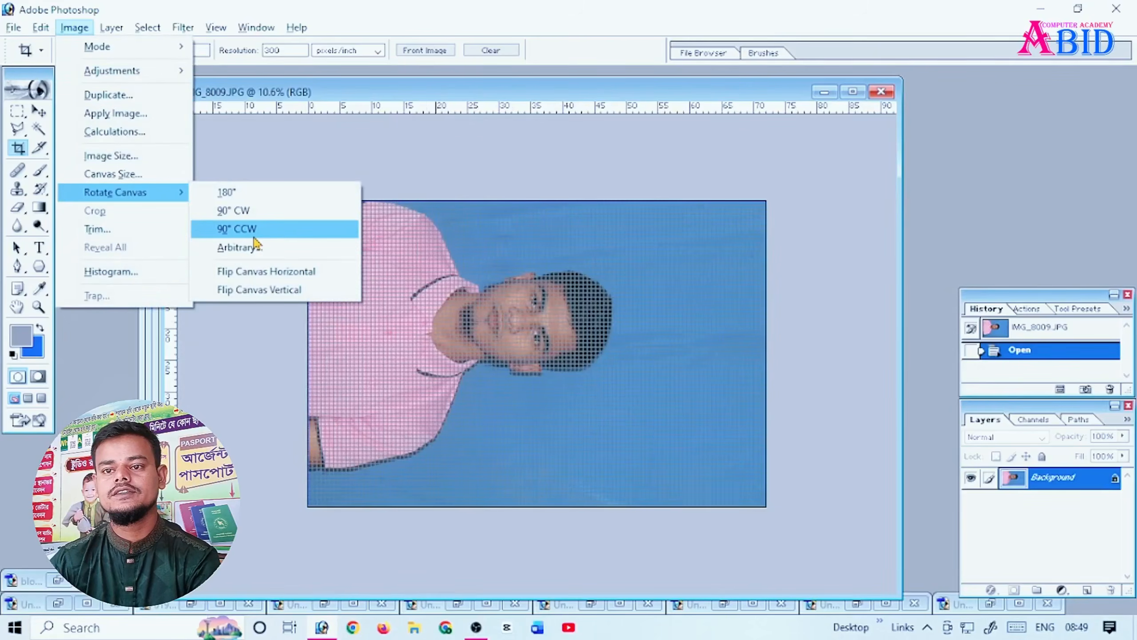
left_click(250, 234)
left_click(863, 97)
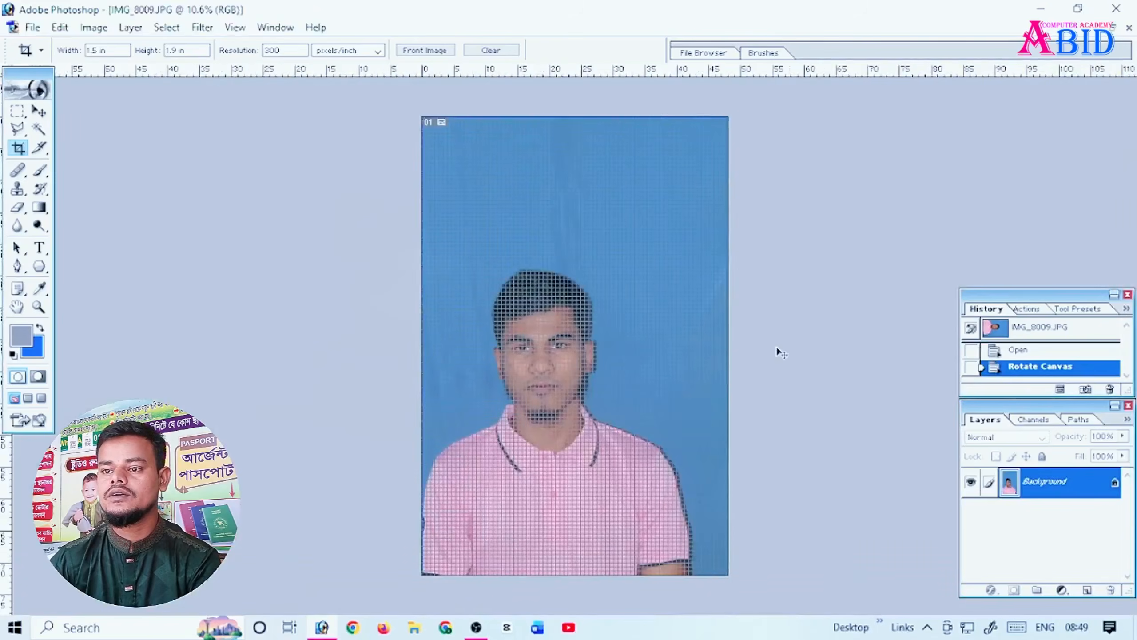
- Apply a Free Transform to the whole IMG_8009 canvas, and clear the selection
key("ctrl+a")
key("ctrl+a")
key("ctrl+t")
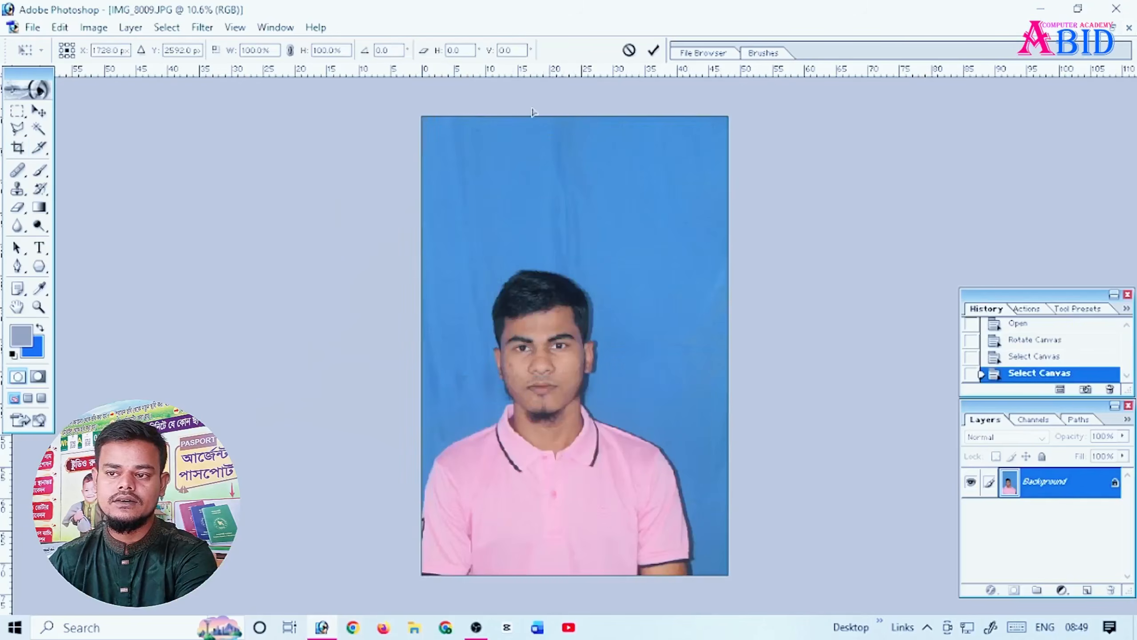
key("Return")
key("ctrl+d")
- Crop IMG_8009 around the head and shoulders to 1.5 in by 1.9 in at 300 pixels/inch, nudging the crop frame slightly up
key("c")
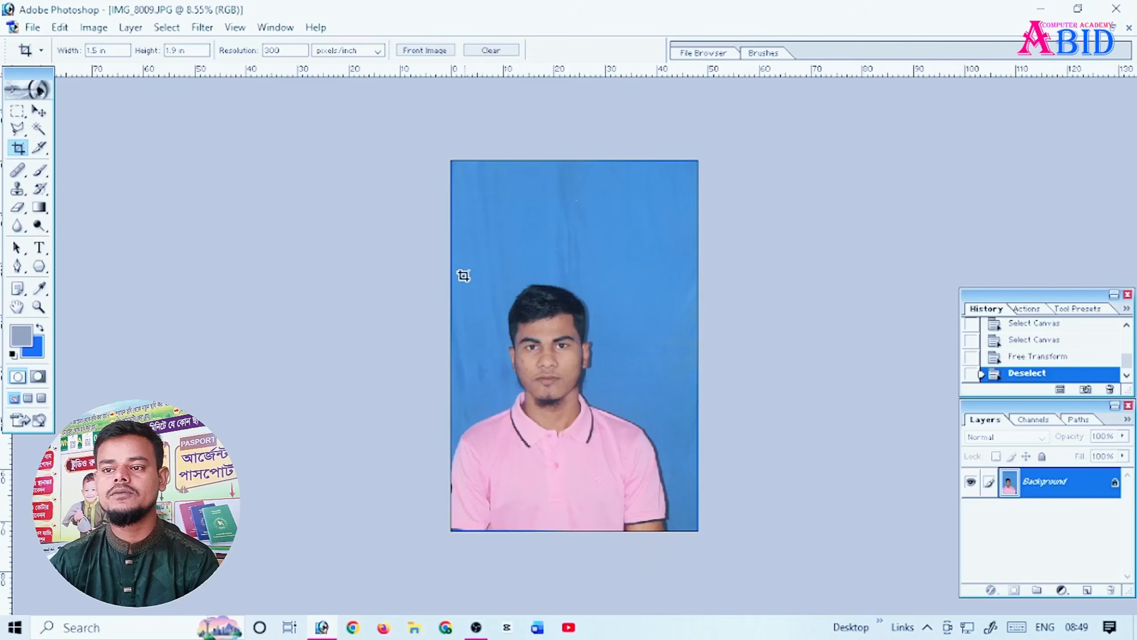
left_click_drag(584, 443, 630, 495)
key("Up")
key("Up")
key("Up")
key("Up")
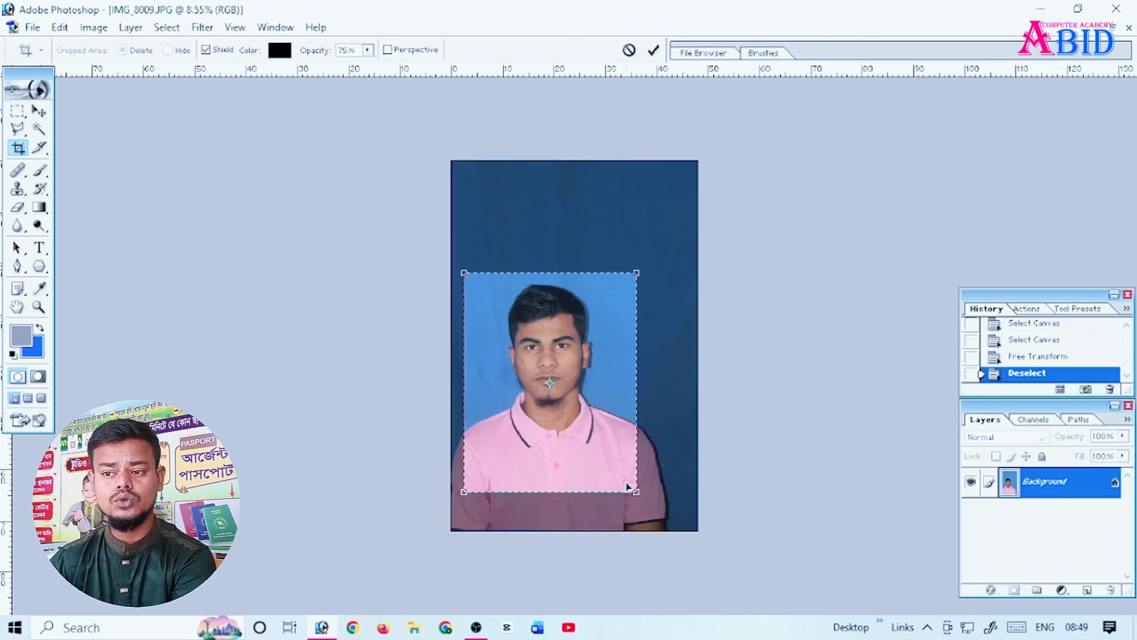
key("Return")
scroll(602, 407, "up", 11)
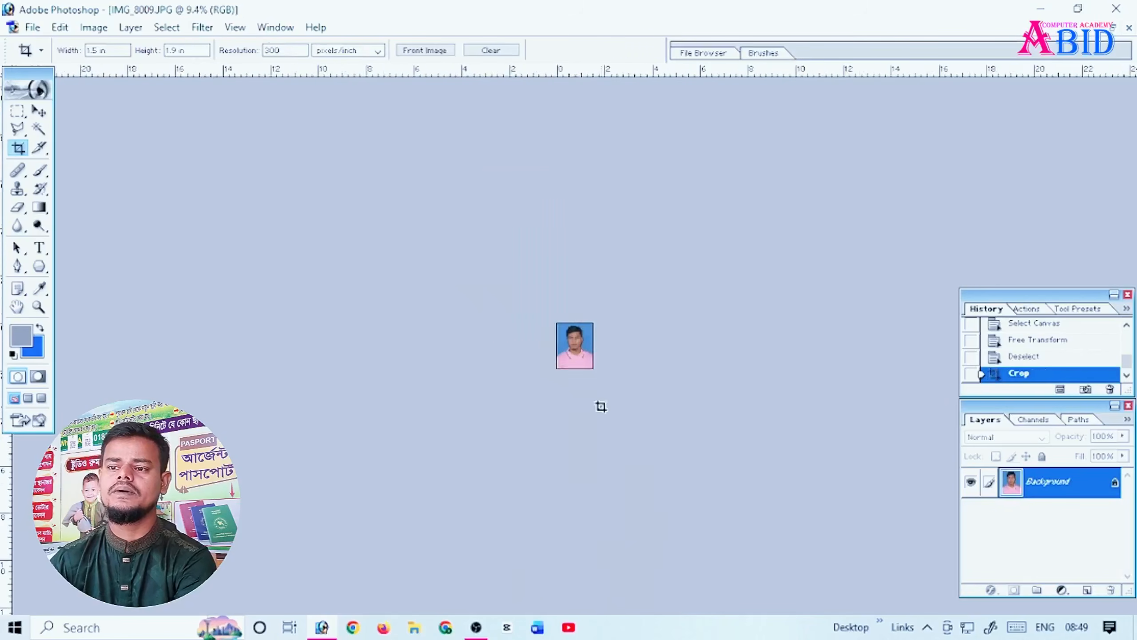
scroll(609, 438, "up", 6)
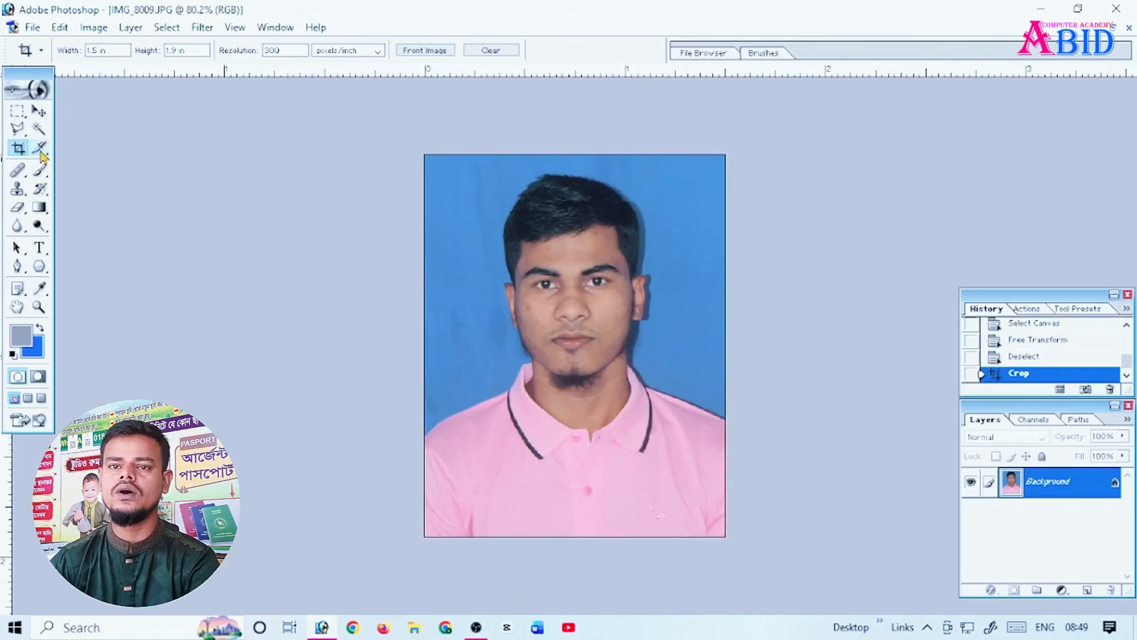
- Select the blue background with the Magic Wand at tolerance 32, adding the shadowed areas beside the hair, ear and neck
left_click(39, 129)
left_click(512, 177)
left_click(643, 235)
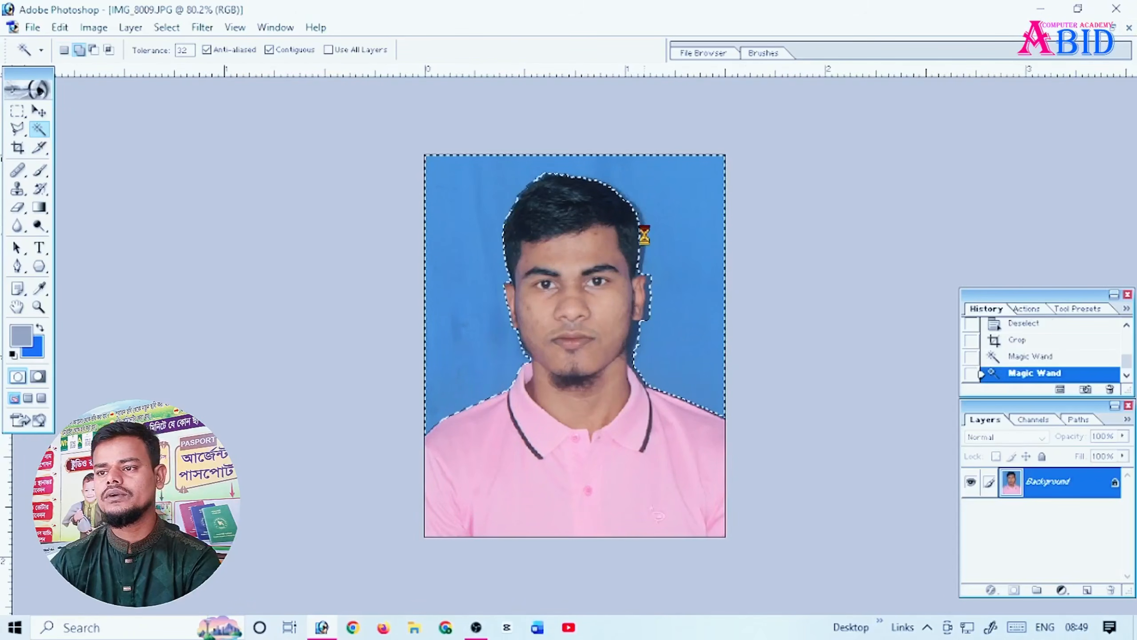
left_click(648, 294)
left_click(638, 341)
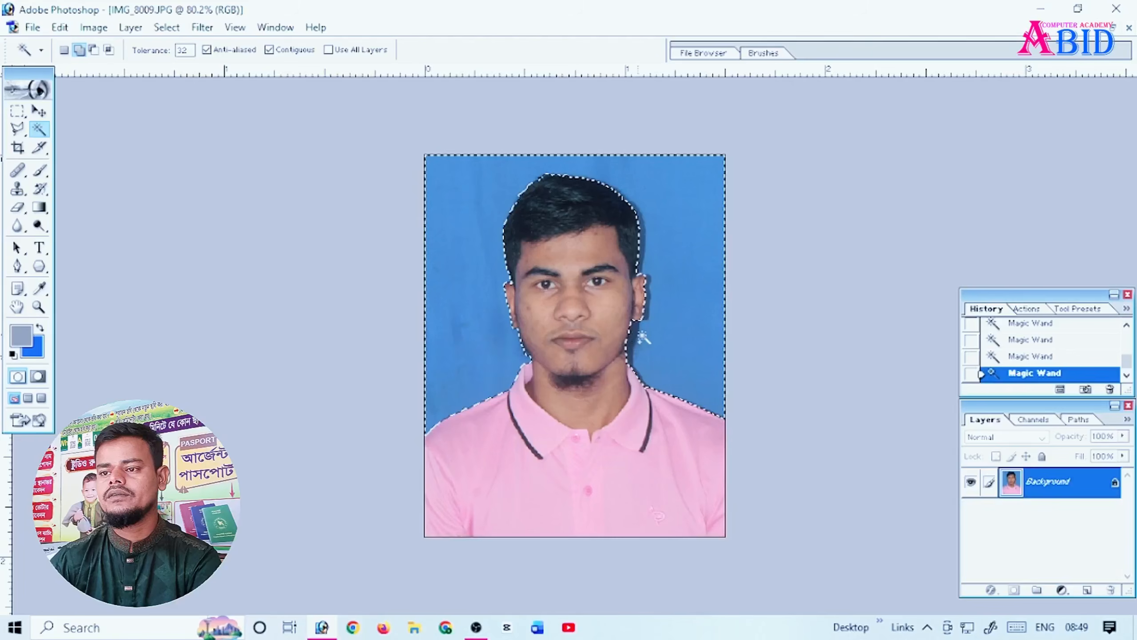
- Feather the background selection of IMG_8009, fill it repeatedly with the blue background colour, and deselect
right_click(700, 403)
left_click(726, 407)
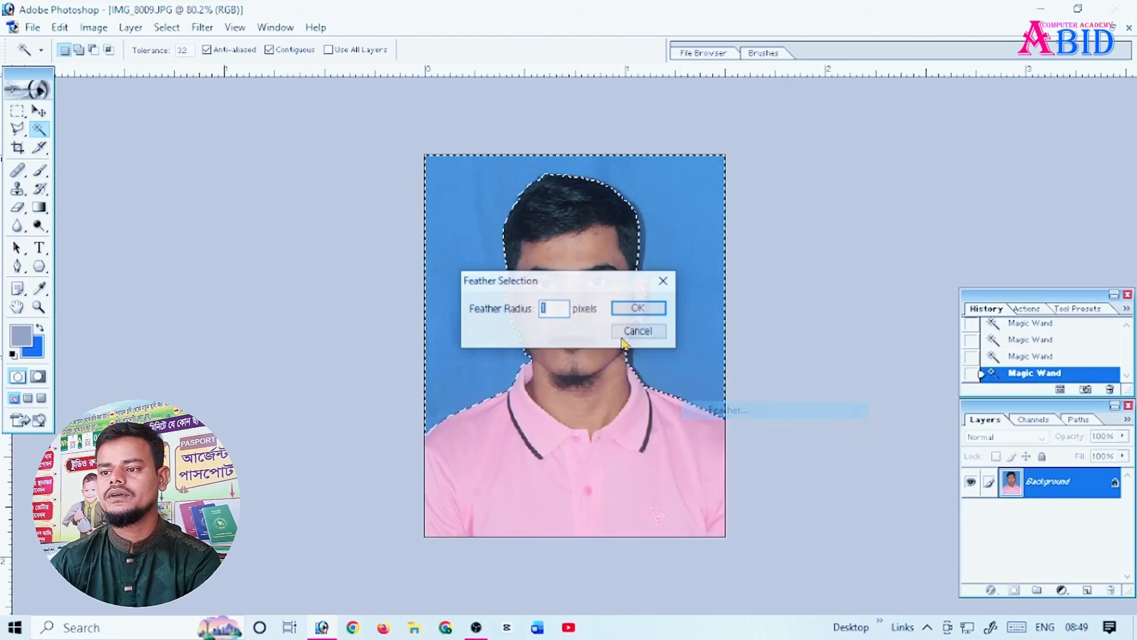
left_click(639, 313)
key("ctrl+BackSpace")
key("ctrl+BackSpace")
key("ctrl+BackSpace")
key("ctrl+BackSpace")
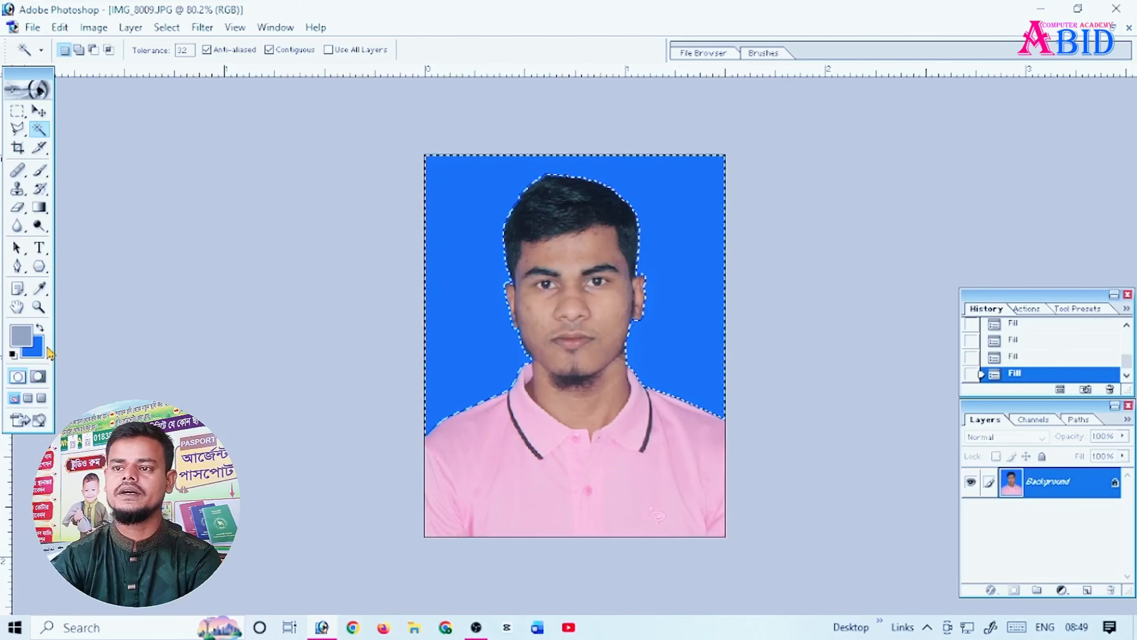
key("ctrl+d")
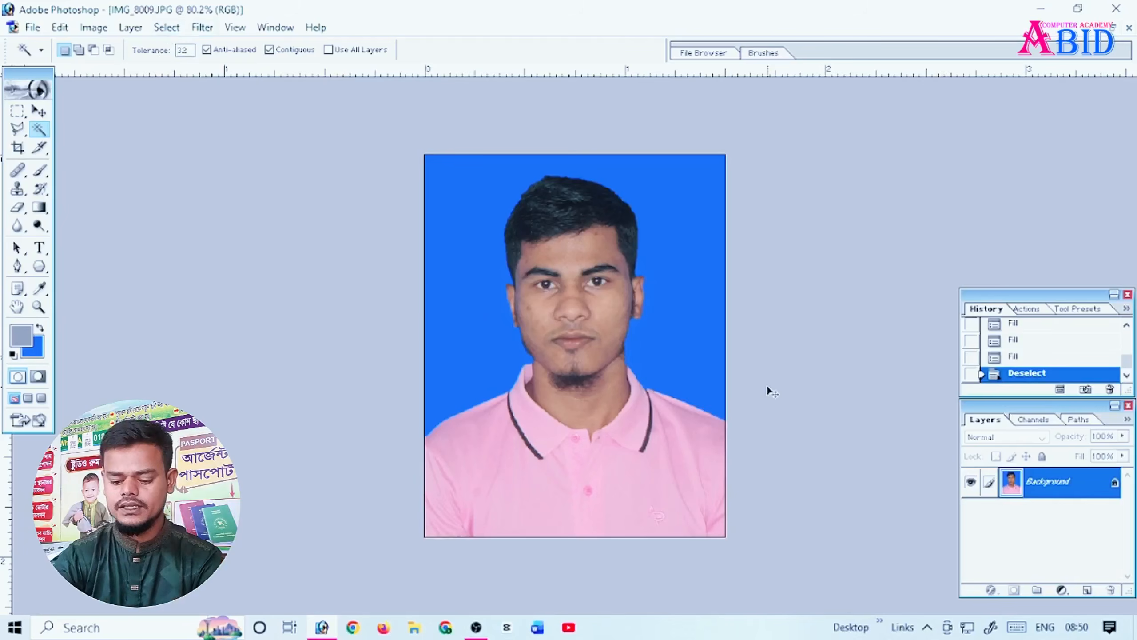
- Brighten IMG_8009 with a Curves adjustment, using a midpoint of input 118 and output 136
key("ctrl+m")
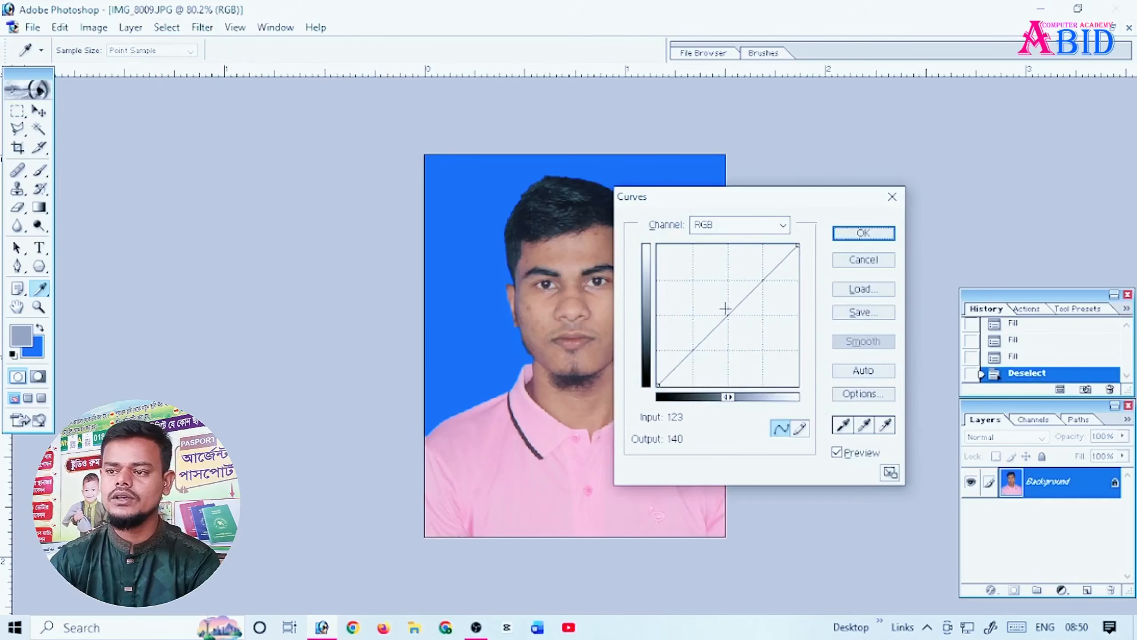
left_click(723, 310)
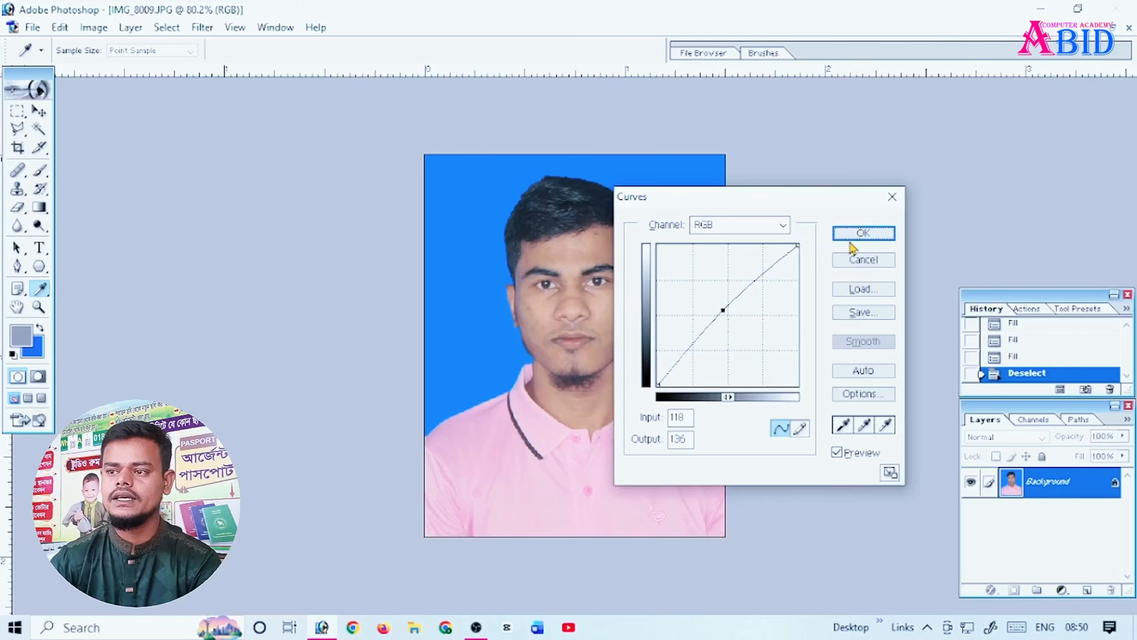
left_click(853, 236)
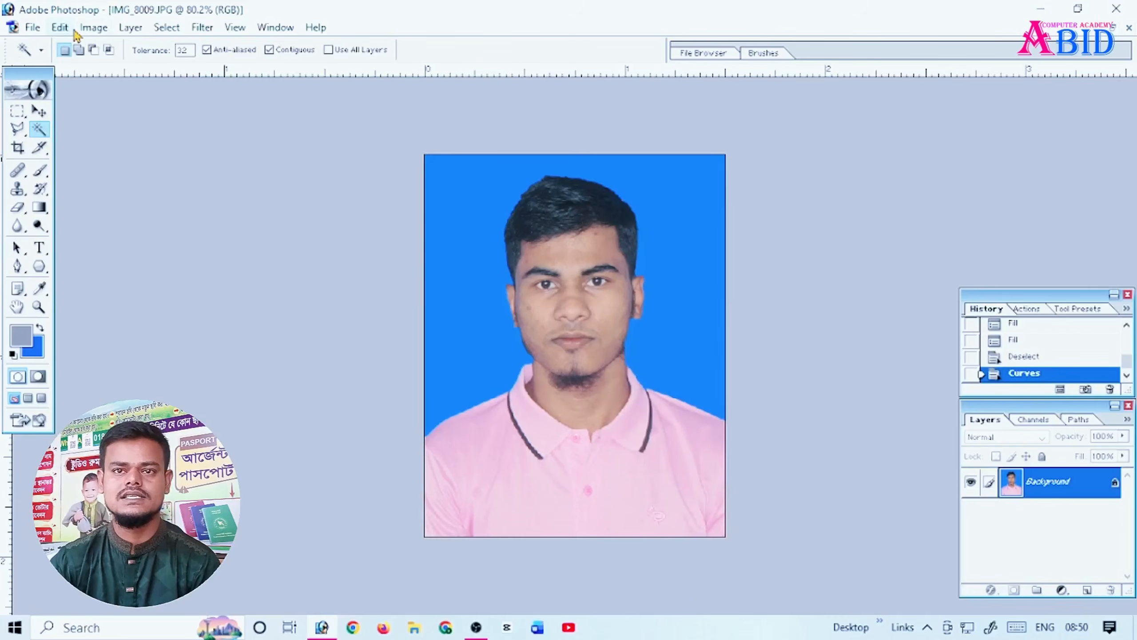
- Save the portrait as a JPEG named IMG_8009 on the Desktop, replacing the existing file and accepting the JPEG options
left_click(35, 29)
left_click(85, 181)
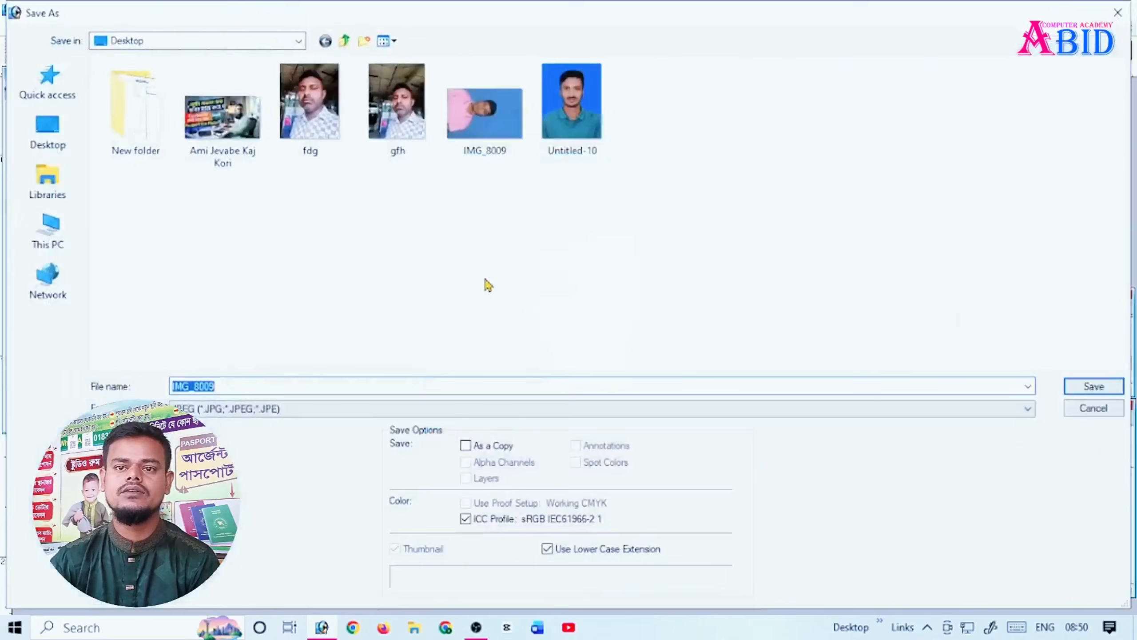
left_click(1094, 386)
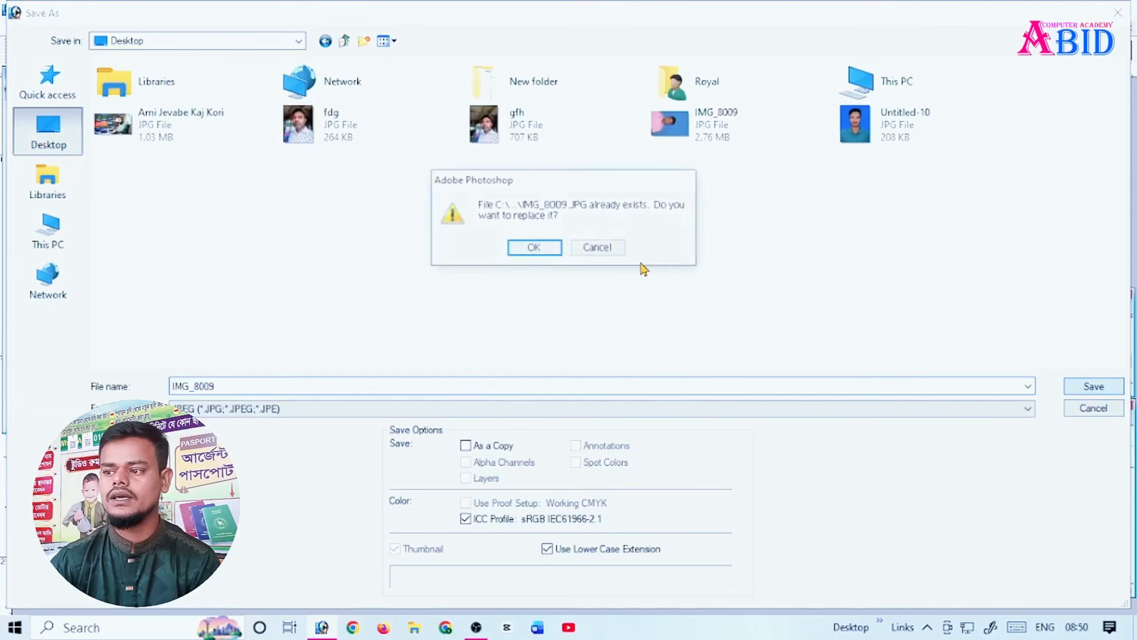
left_click(531, 250)
key("Return")
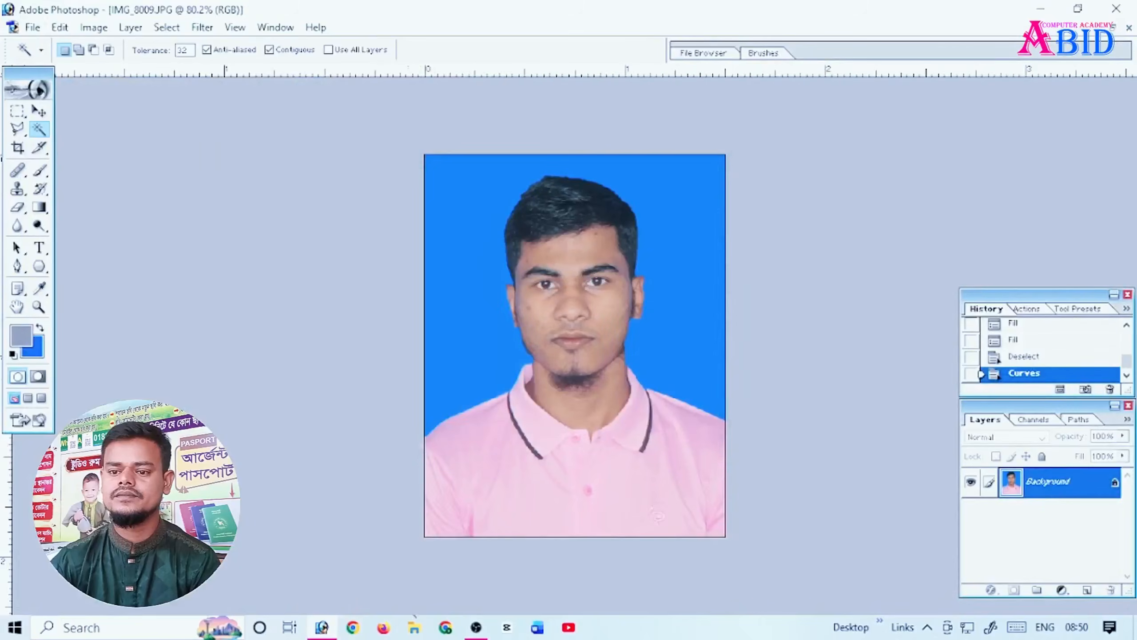
- Switch to Firefox, go to image.pi7.org, and open its AI Photo Enhancer tool
left_click(383, 628)
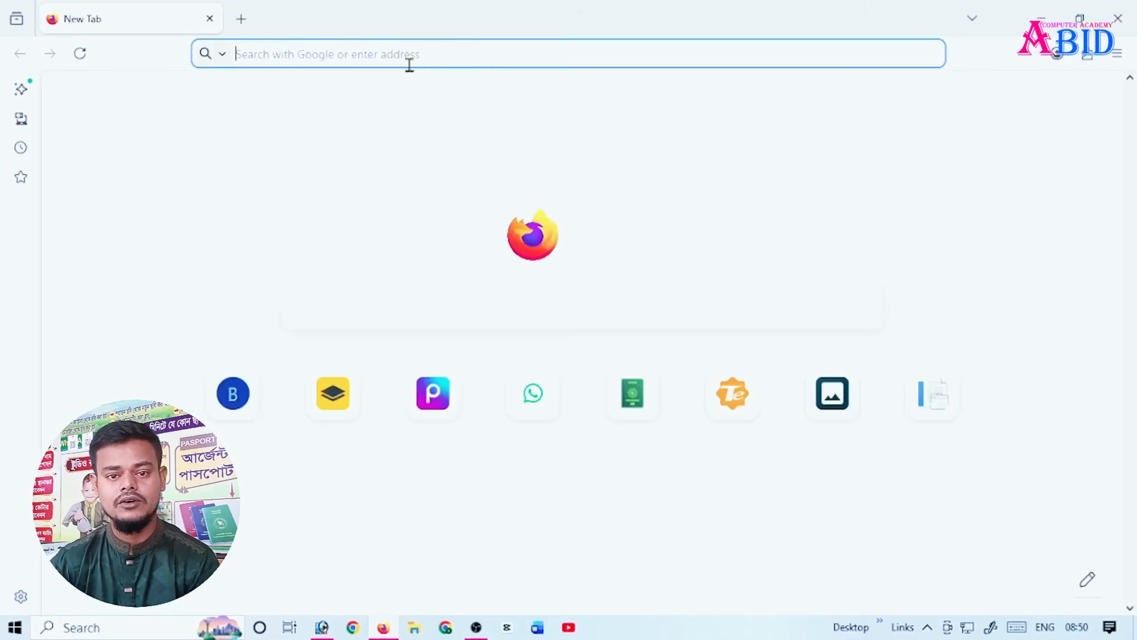
type("image.pi7.org/")
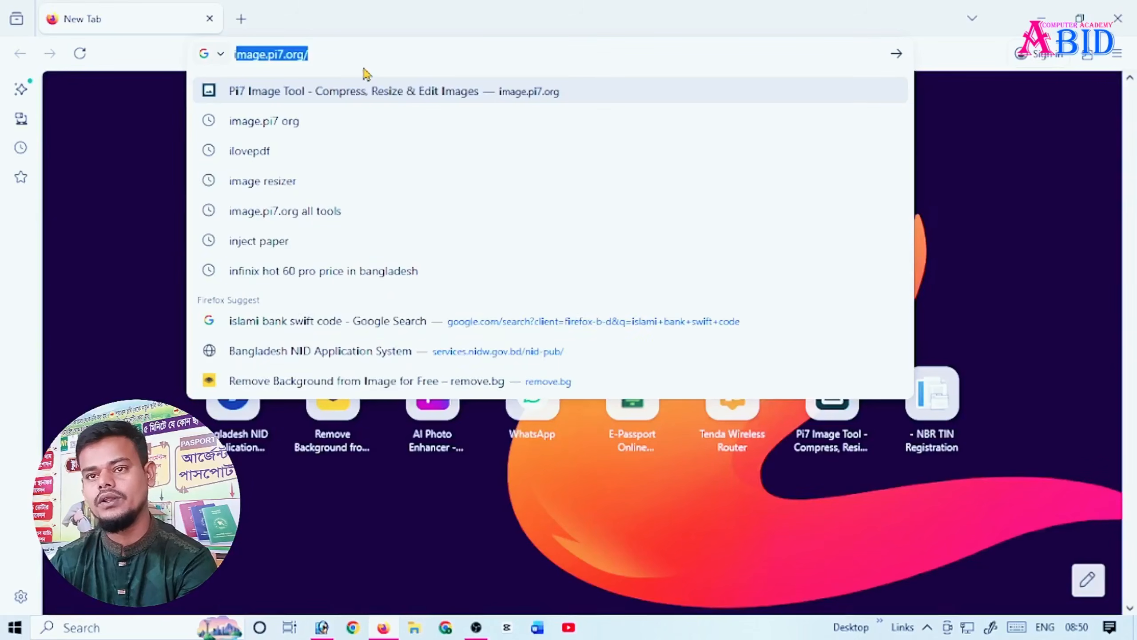
key("Return")
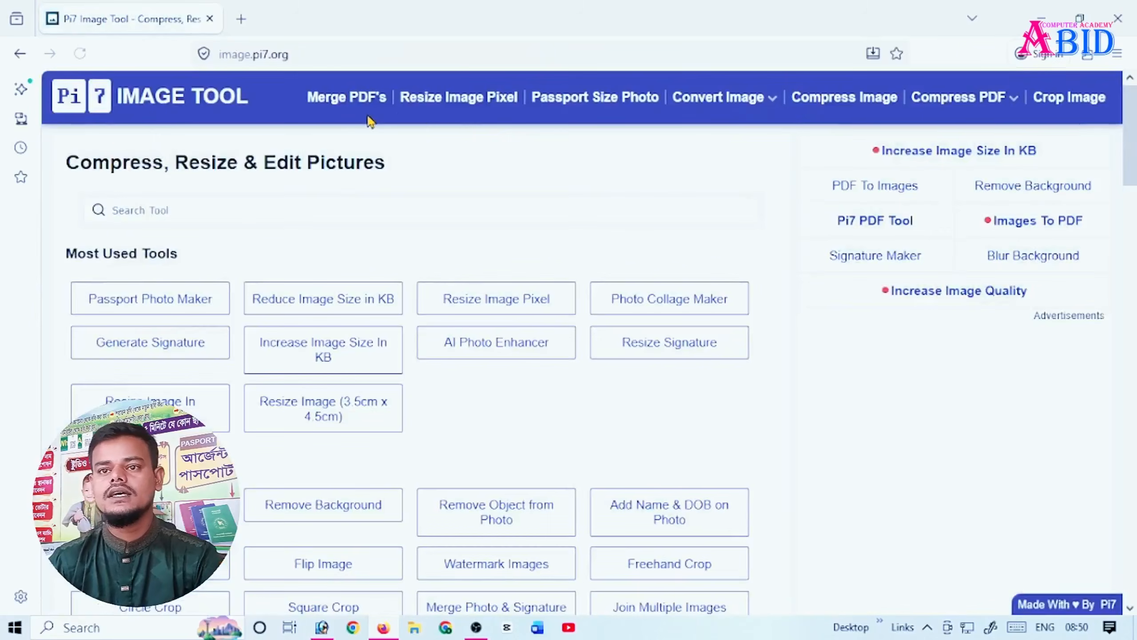
left_click(478, 354)
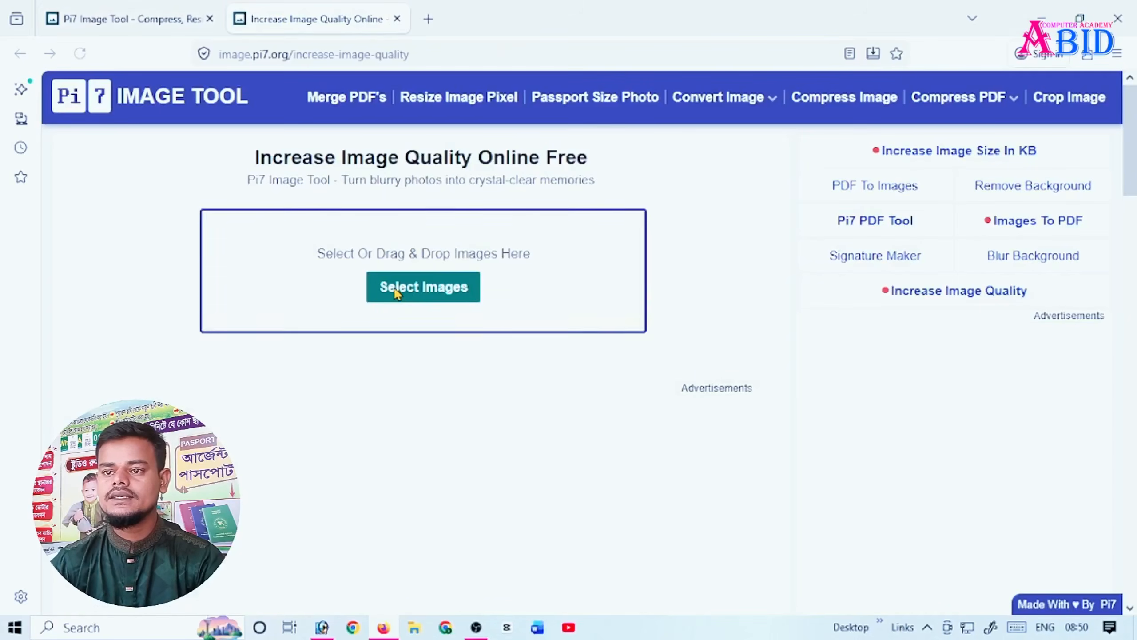
- Upload IMG_8009 from the Desktop to the image quality enhancer and download the restored image
left_click(394, 287)
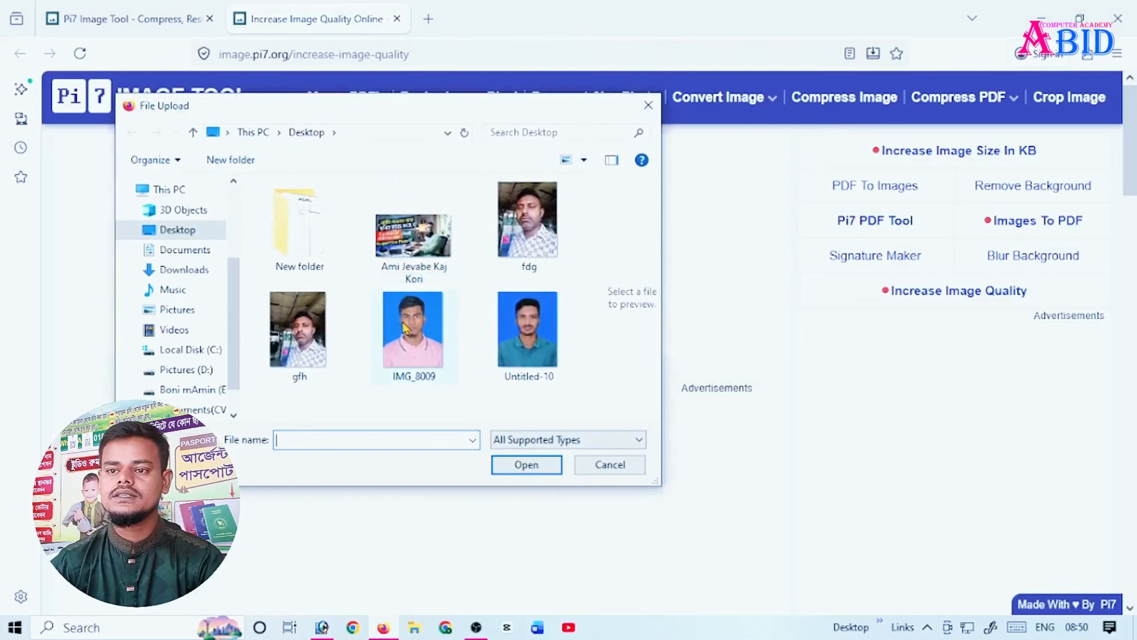
left_click(405, 326)
left_click(526, 463)
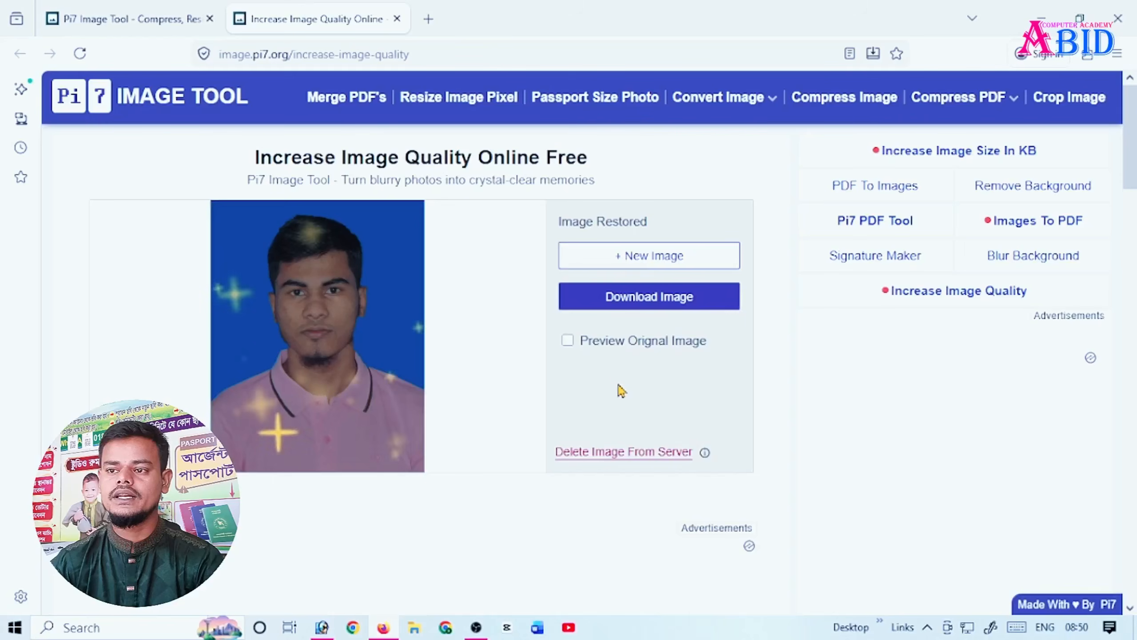
left_click(626, 300)
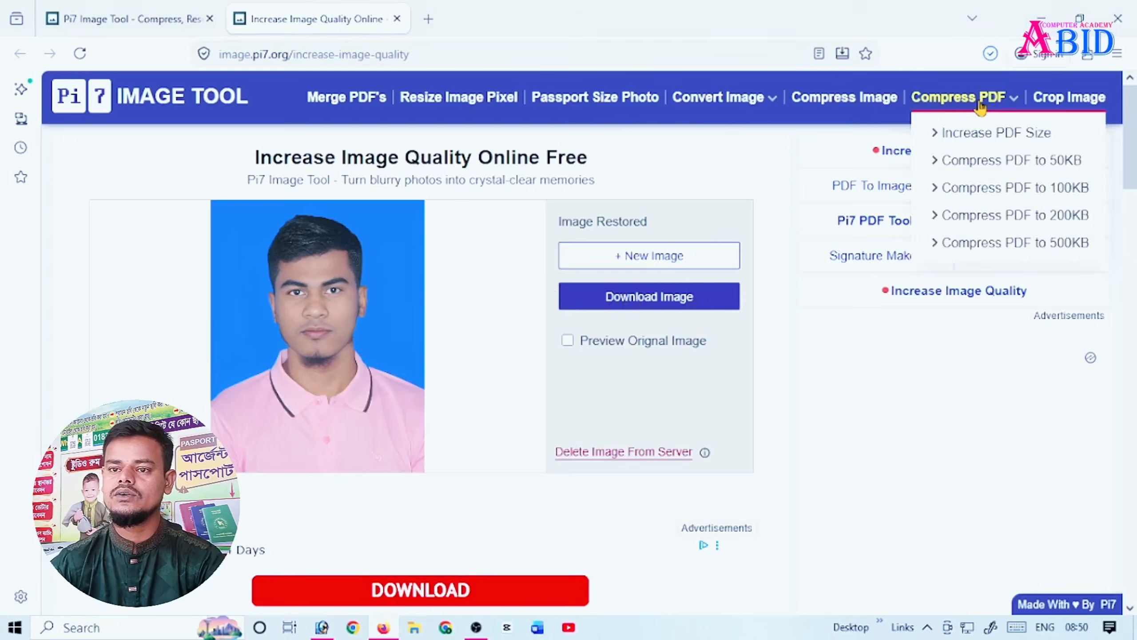
- Open the downloaded Pi7_IMG_8009(1).jpeg in Photoshop
left_click_drag(844, 175, 422, 250)
left_click(479, 155)
scroll(558, 268, "down", 1)
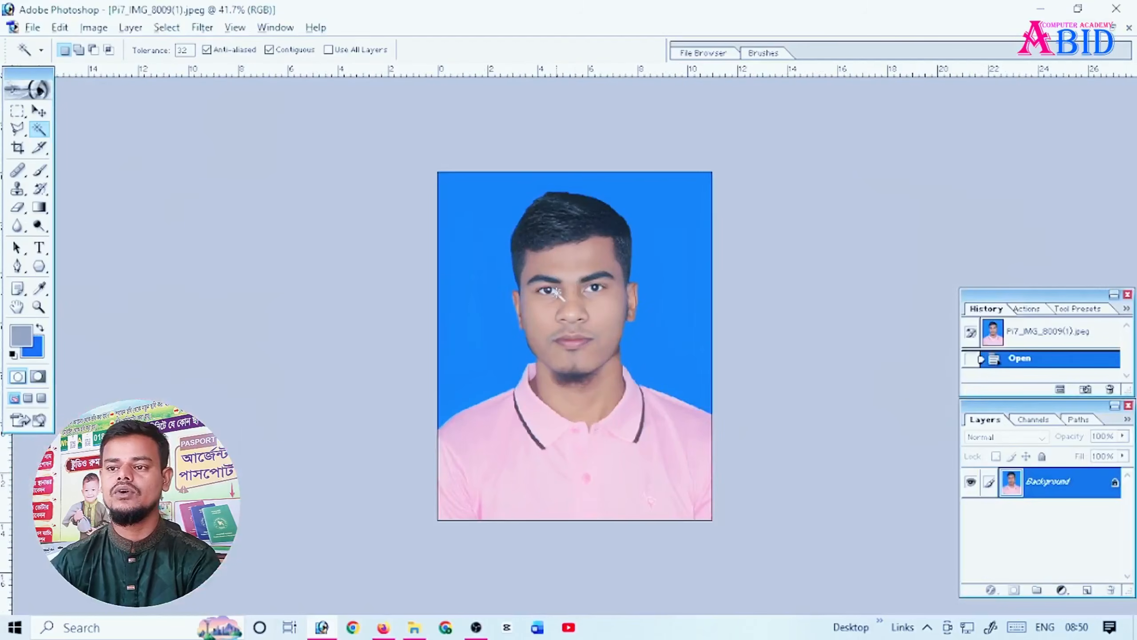
- Crop the whole enhanced portrait to 1.5 in by 1.9 in at 300 pixels/inch
left_click(17, 148)
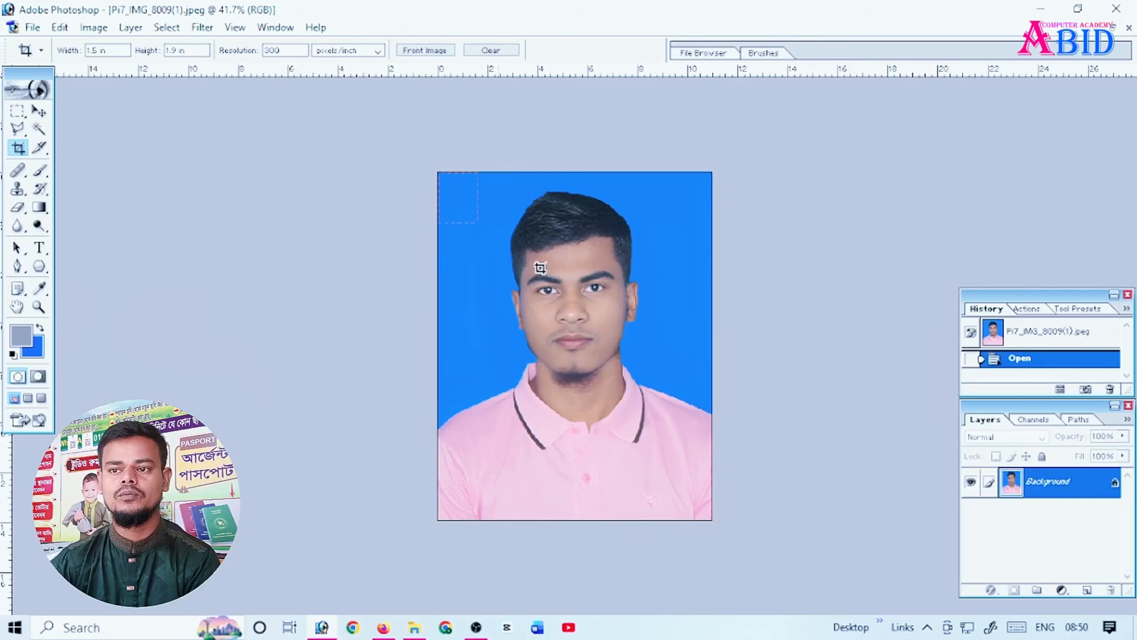
left_click_drag(540, 268, 879, 625)
key("Return")
scroll(717, 320, "up", 6)
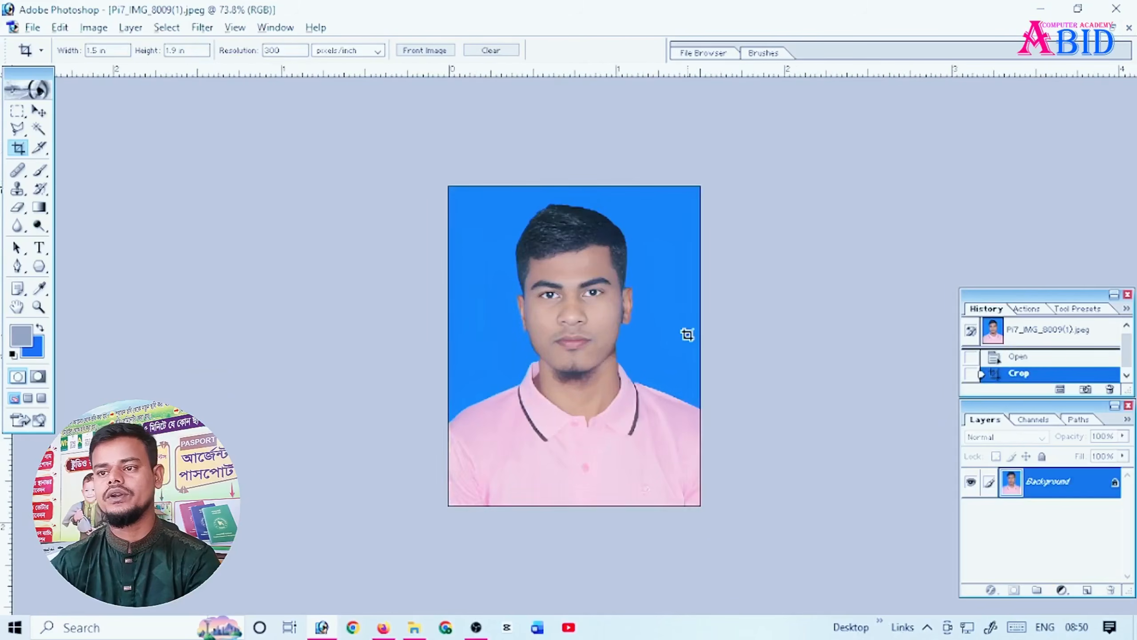
- Apply a Selective Color adjustment to the enhanced portrait, setting Black to +17% for the Blacks
scroll(687, 334, "up", 1)
left_click(94, 27)
mouse_move(136, 76)
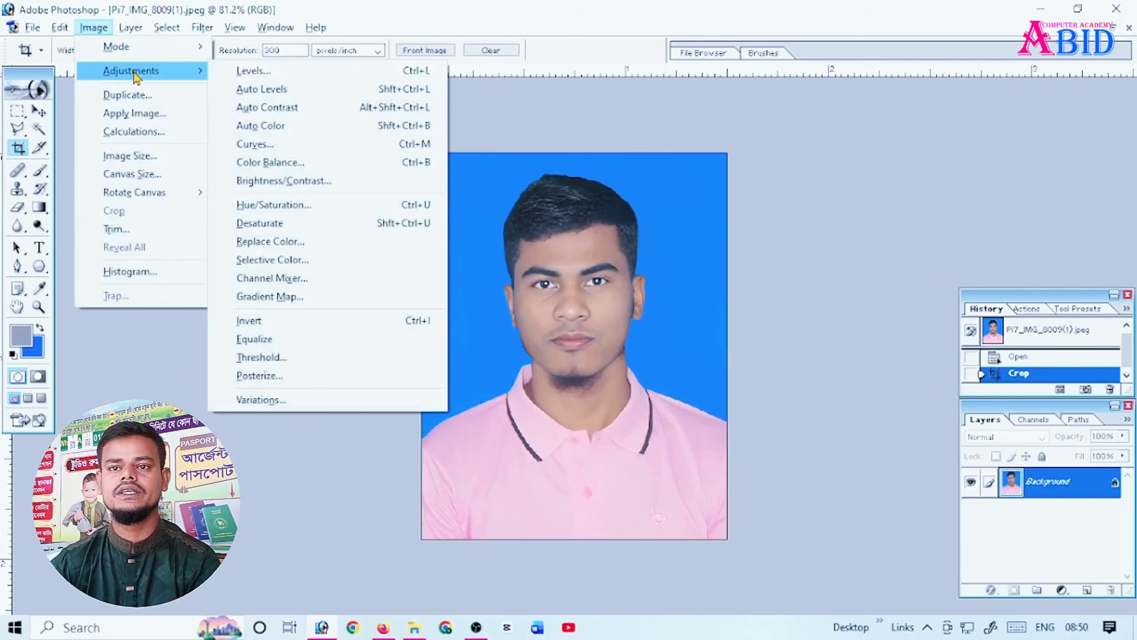
left_click(284, 265)
left_click(945, 114)
left_click(945, 240)
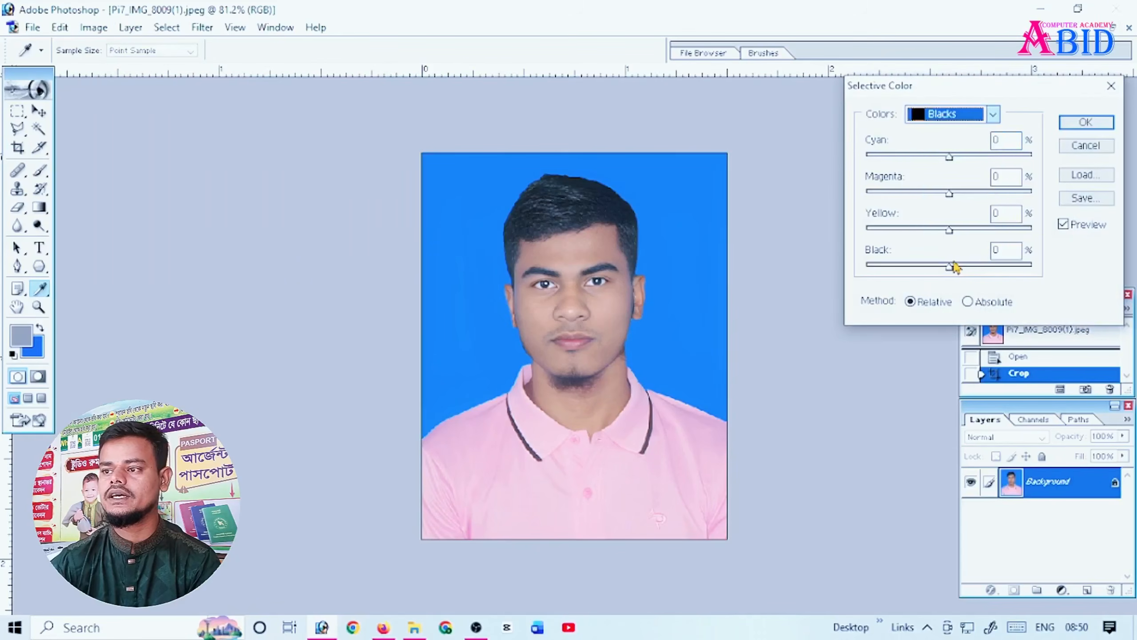
left_click_drag(953, 267, 962, 277)
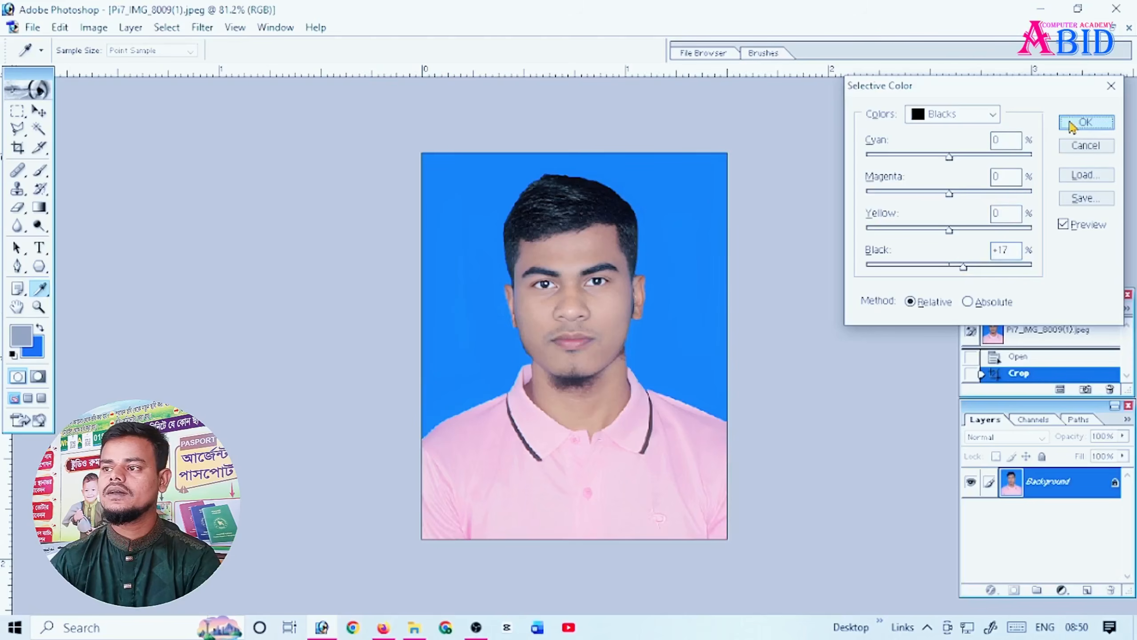
left_click(1086, 122)
- Outline the uneven hair tuft above the head with the Polygonal Lasso, feather the selection, fill it with the blue background colour, and deselect
key("c")
key("ctrl+0")
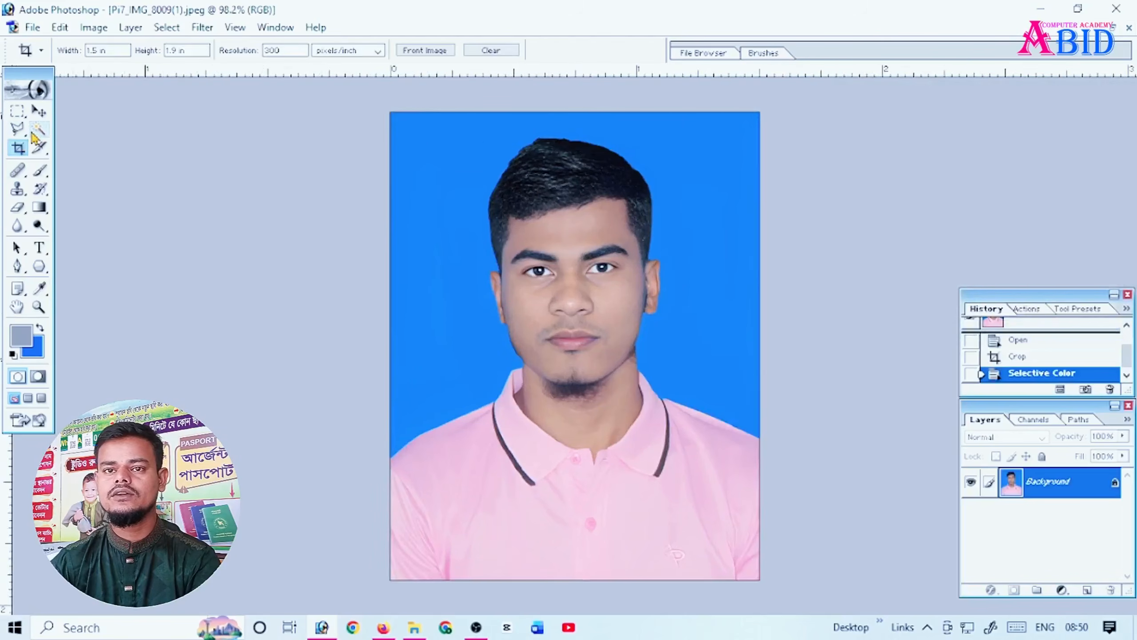
left_click(18, 129)
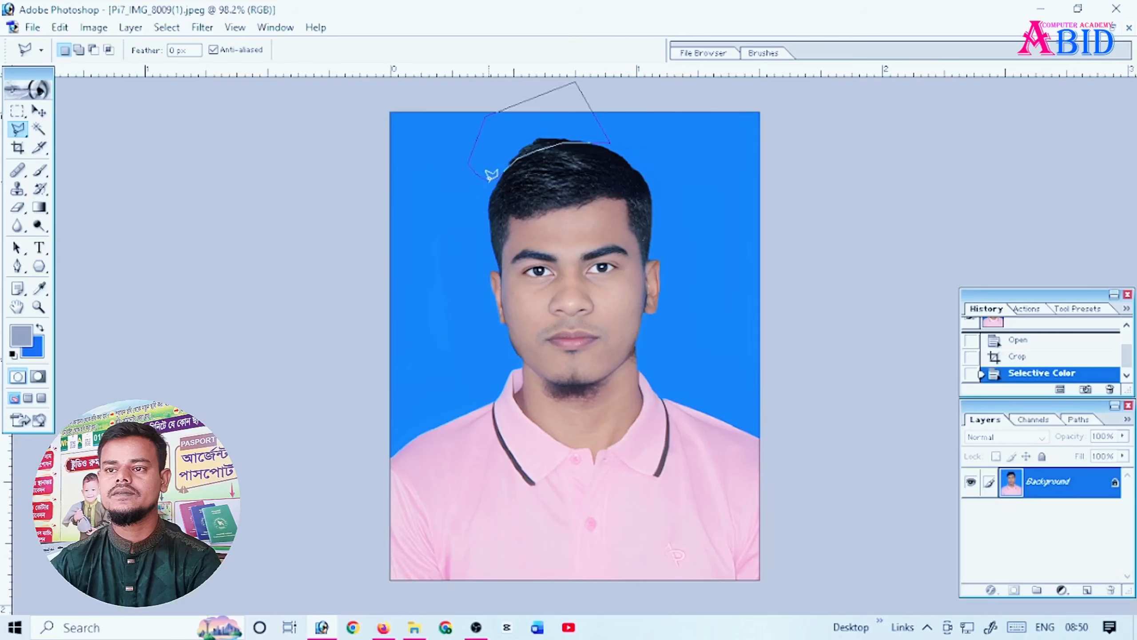
right_click(514, 158)
left_click(567, 207)
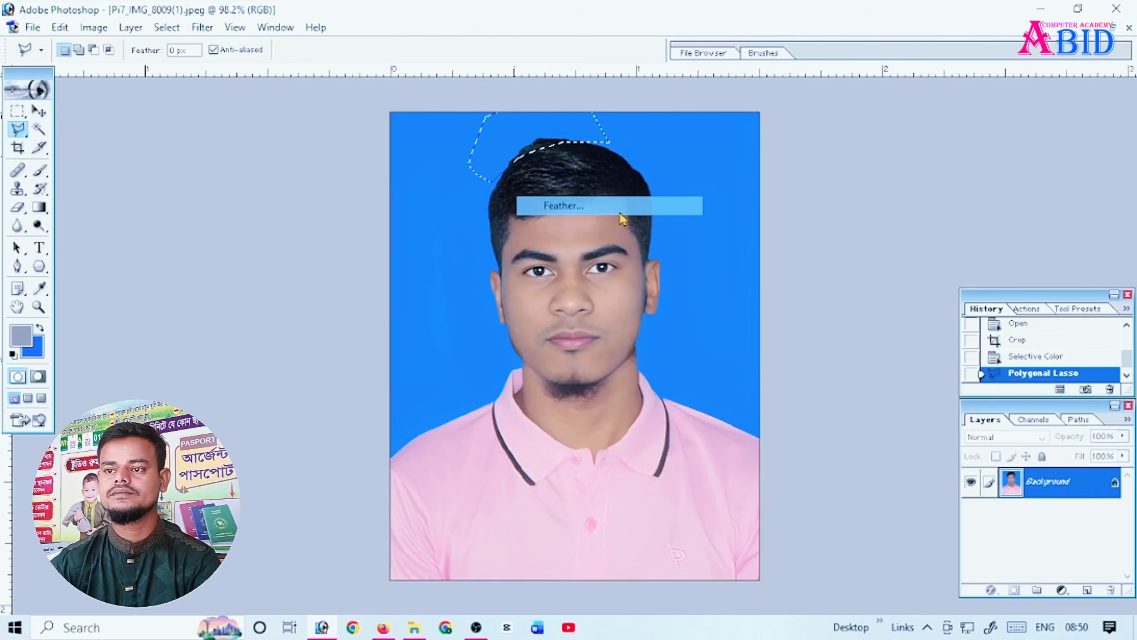
left_click(640, 308)
key("ctrl+BackSpace")
key("ctrl+BackSpace")
key("ctrl+BackSpace")
key("ctrl+BackSpace")
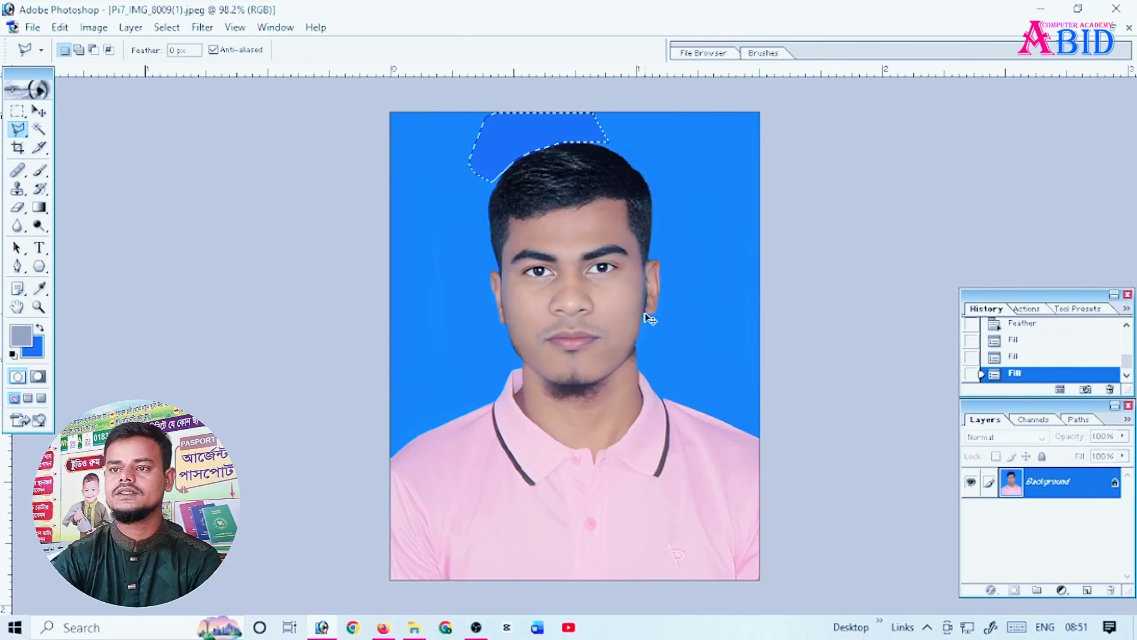
key("ctrl+d")
- Select the entire blue background, including the darker patch, with the Magic Wand, feather it, fill it with the background colour, and deselect
left_click(40, 131)
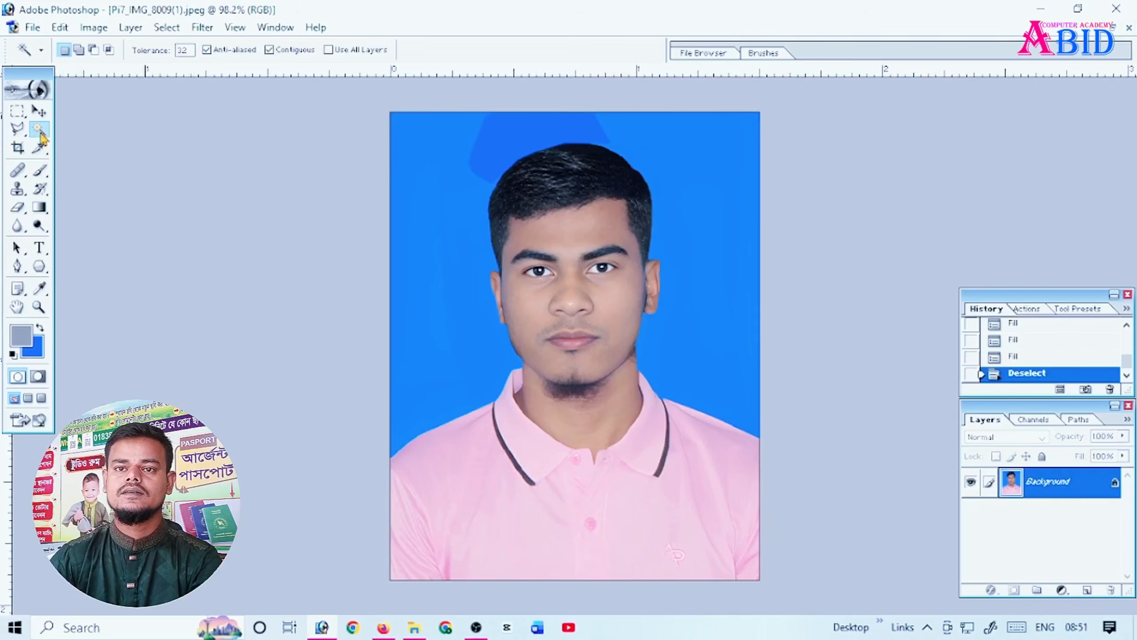
left_click(456, 176)
left_click(502, 148, "shift")
right_click(504, 147)
left_click(573, 302)
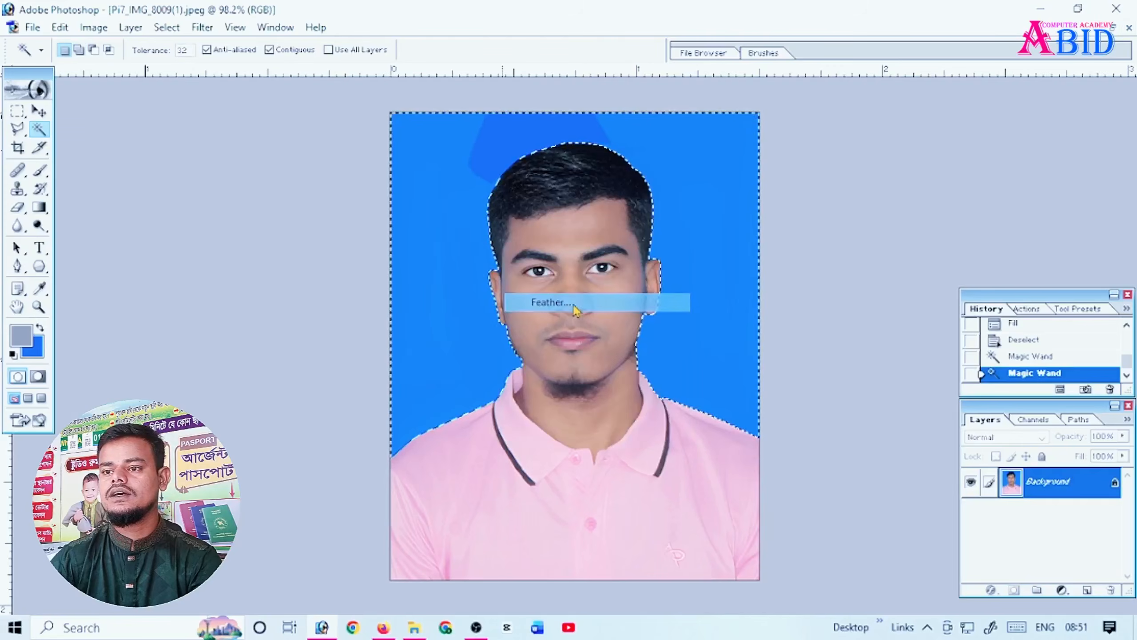
left_click(630, 313)
key("ctrl+BackSpace")
key("ctrl+BackSpace")
key("ctrl+d")
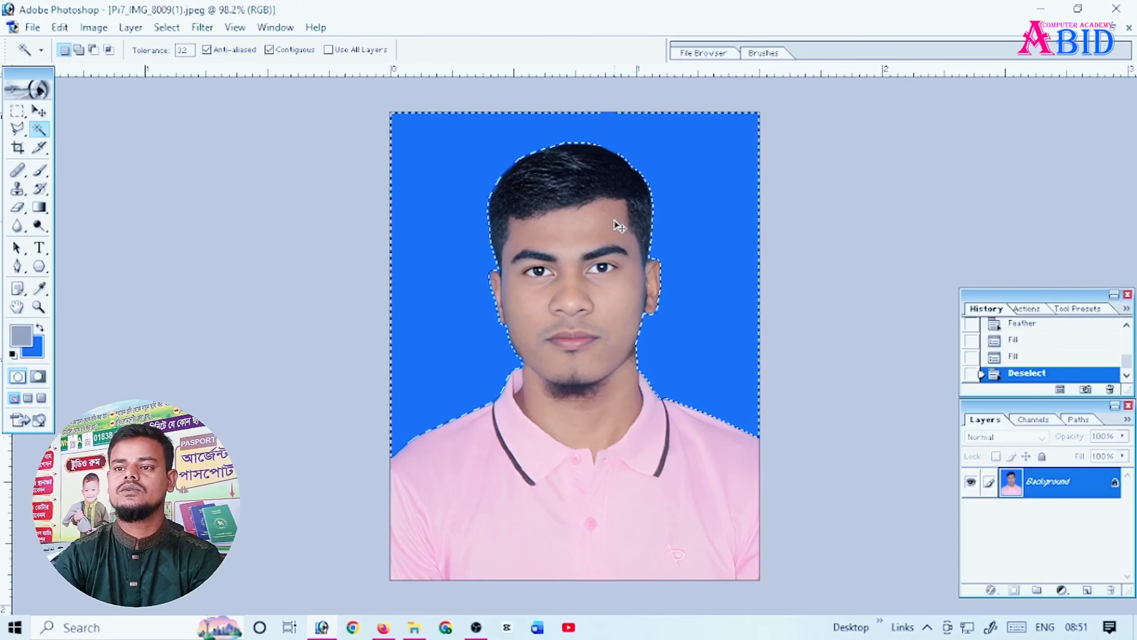
key("ctrl+minus")
scroll(677, 357, "down", 1)
scroll(678, 358, "up", 8)
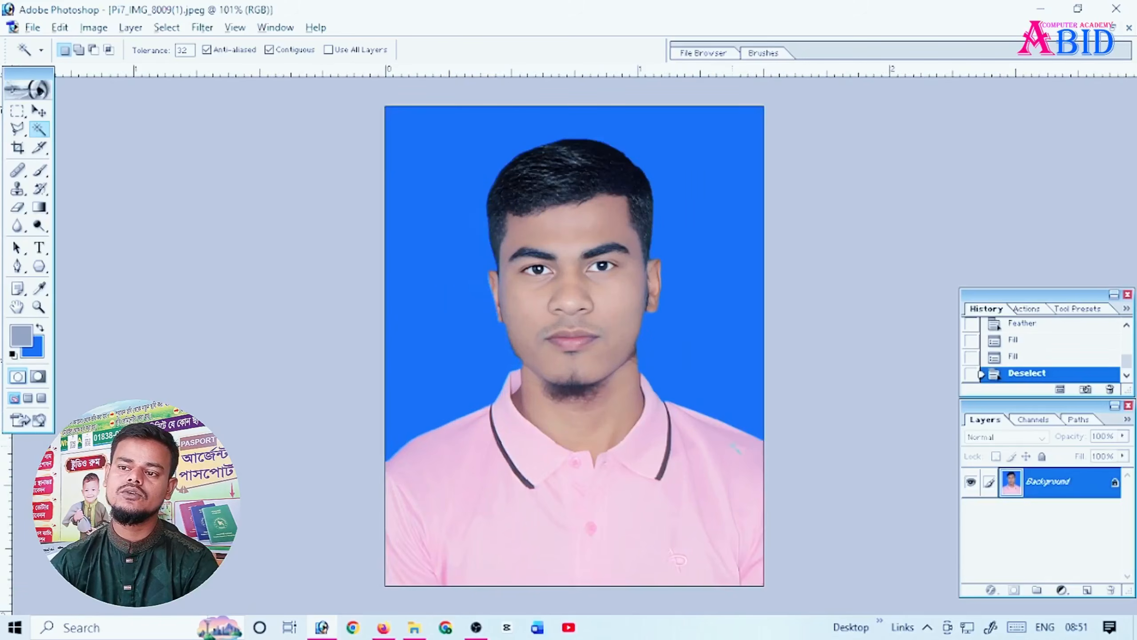
scroll(732, 446, "down", 1)
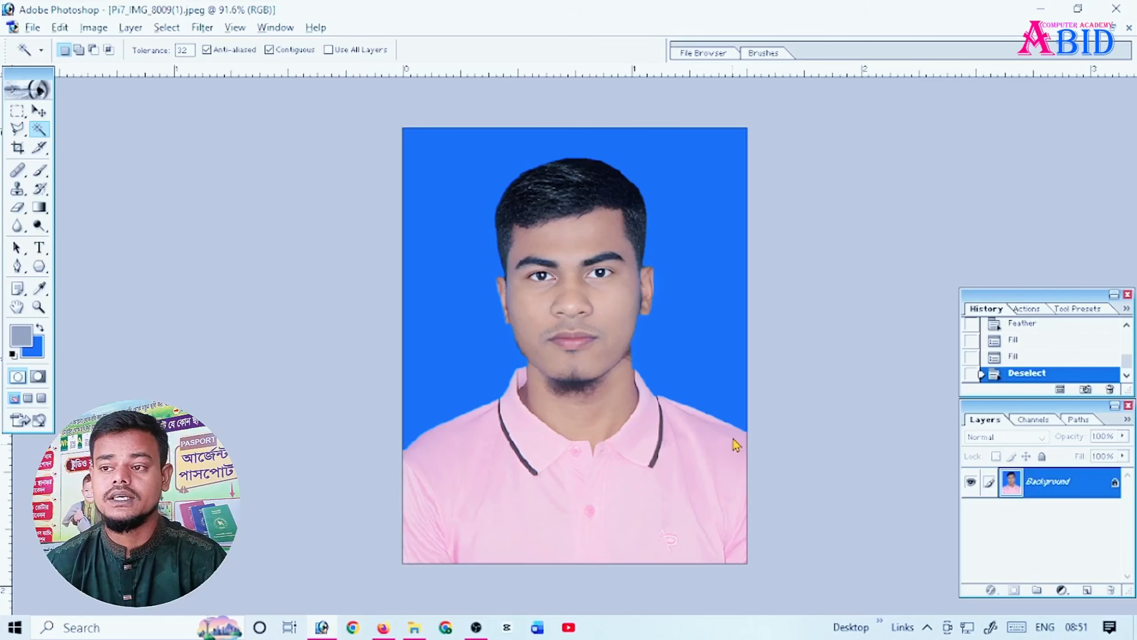
- Create a white A4 RGB document at 300 pixels/inch, place its window beside the portrait, and copy the enhanced portrait into it
key("ctrl+n")
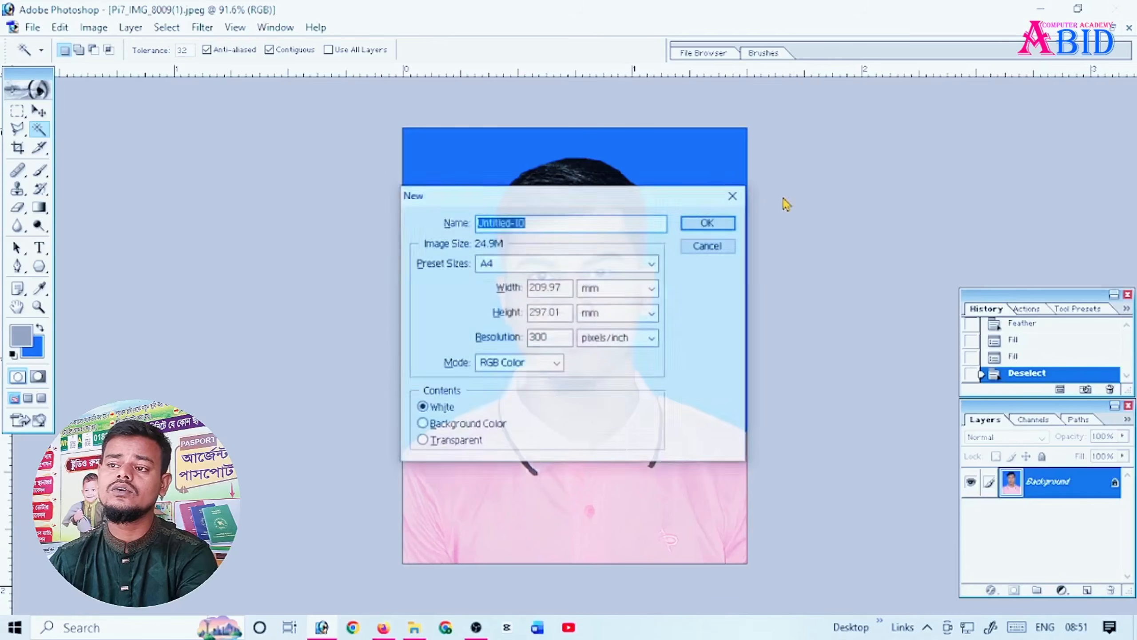
left_click(710, 222)
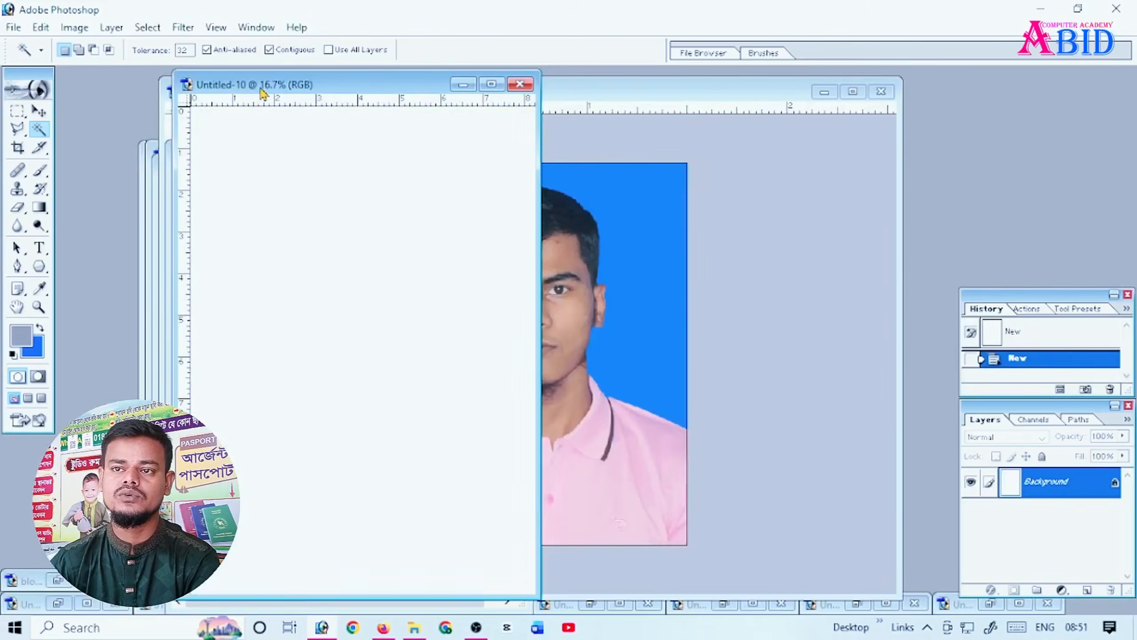
left_click_drag(259, 88, 653, 117)
left_click(38, 110)
left_click_drag(479, 361, 711, 338)
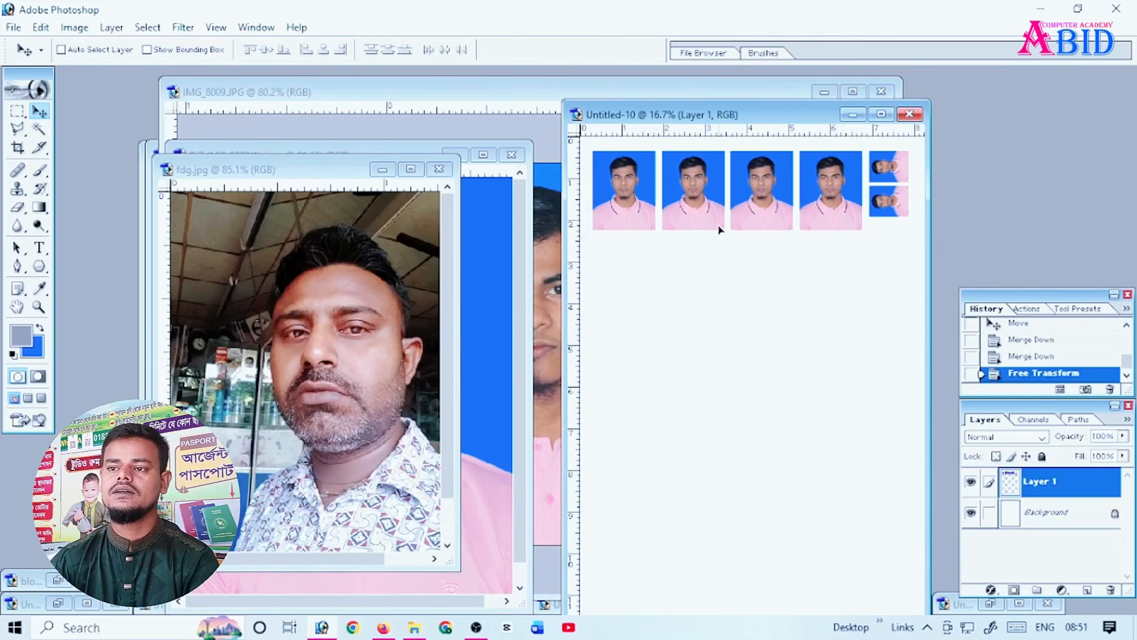
- Move the row of portraits closer to the page's upper-left corner, and copy the enhanced portrait onto the A4 sheet again
left_click_drag(718, 228, 713, 218)
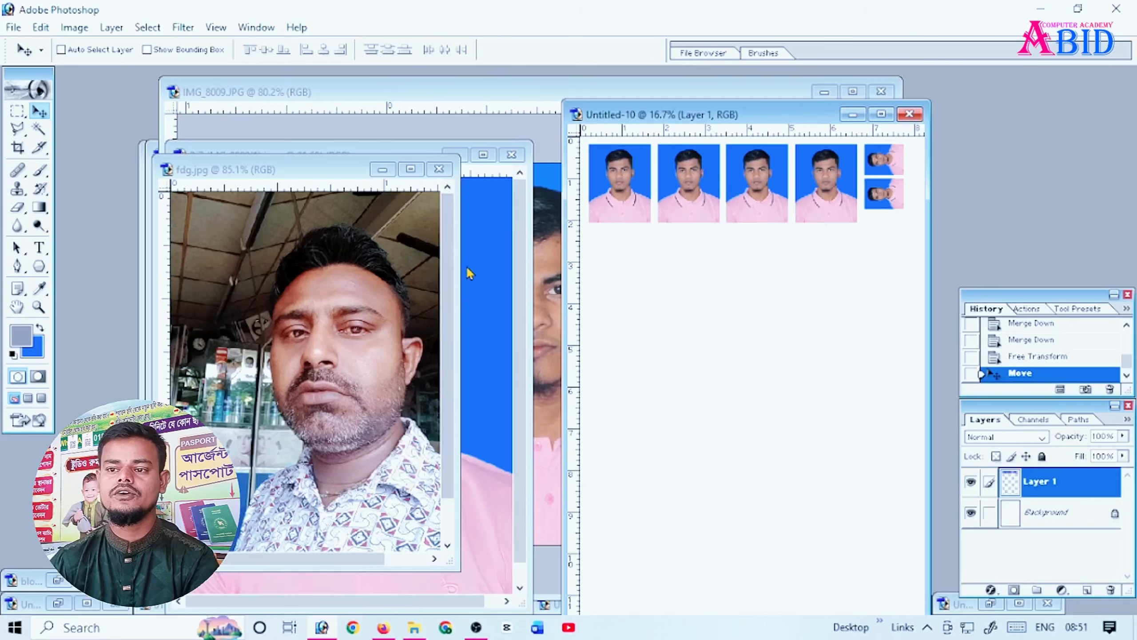
left_click(470, 288)
left_click_drag(363, 393, 727, 433)
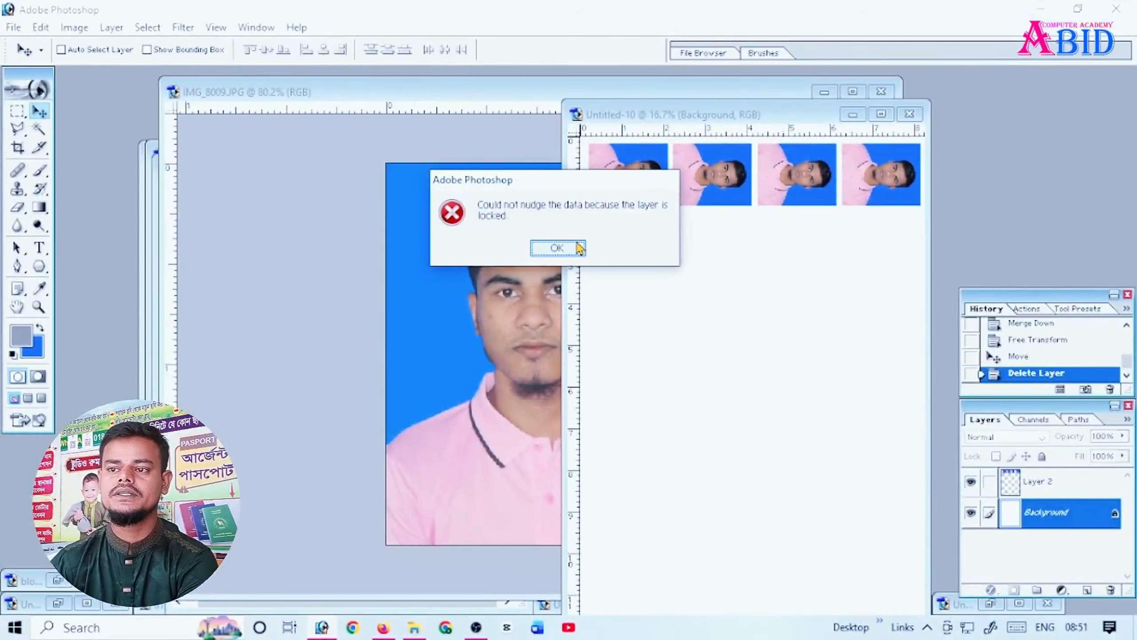
left_click(558, 248)
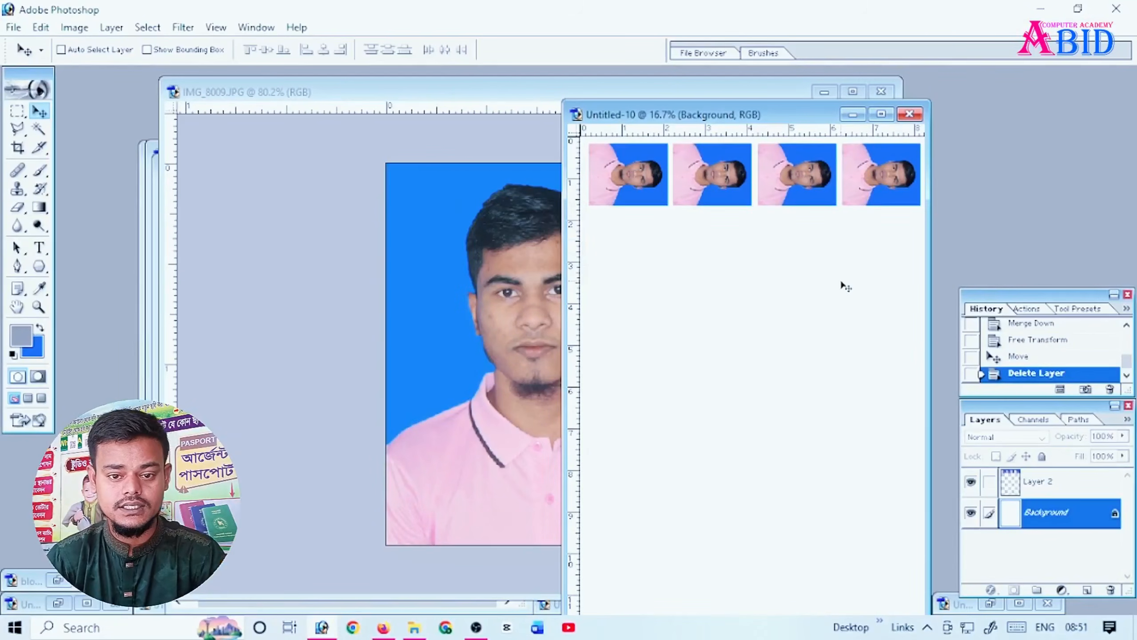